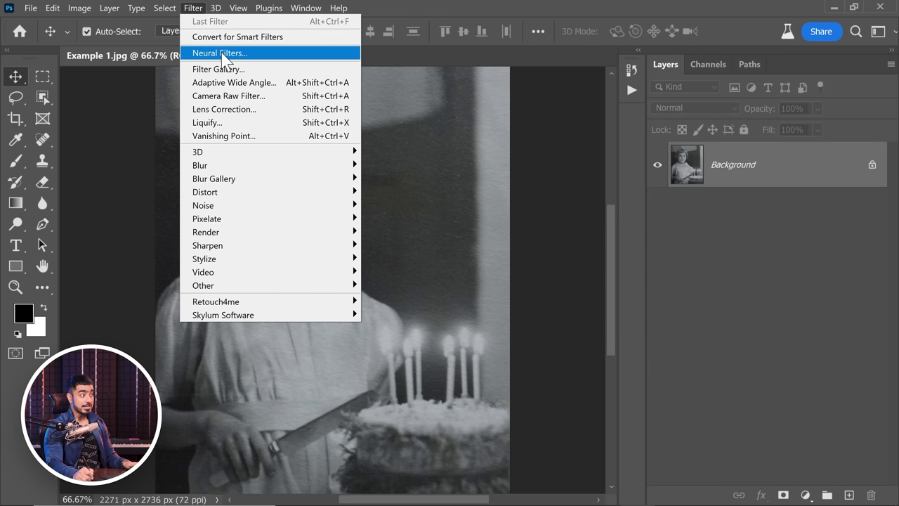
- Apply the Photo Restoration and Colorize neural filters to Example 1.jpg
{"action": "left_click", "coordinate": [222, 53]}
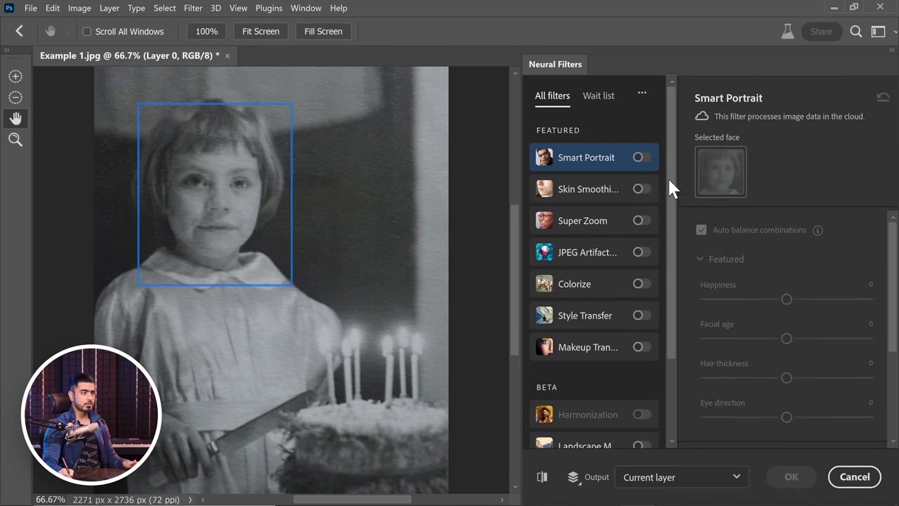
{"action": "left_click_drag", "start_coordinate": [671, 195], "coordinate": [665, 307]}
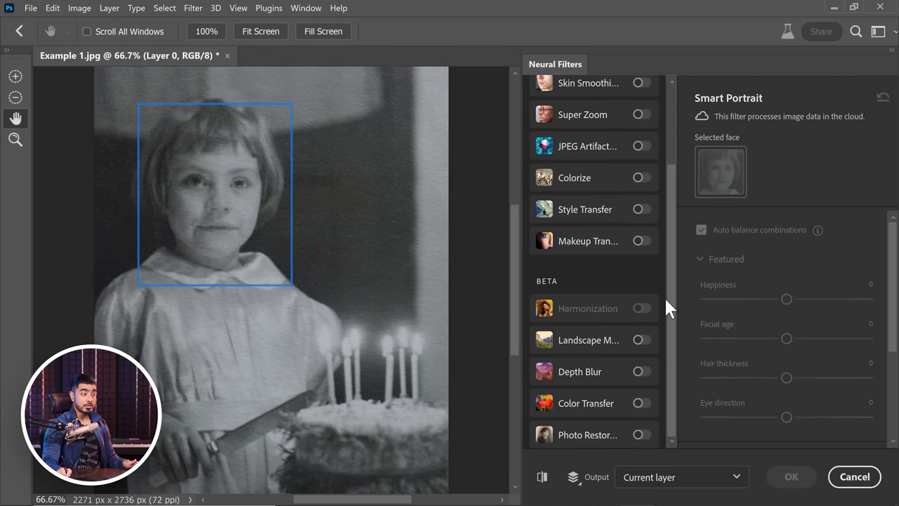
{"action": "left_click", "coordinate": [641, 435]}
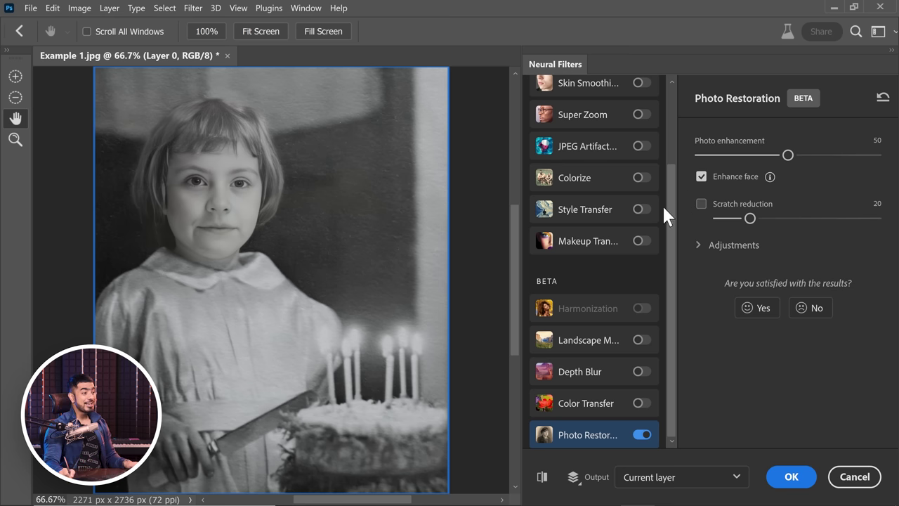
{"action": "left_click_drag", "start_coordinate": [670, 211], "coordinate": [671, 169]}
{"action": "left_click", "coordinate": [642, 225]}
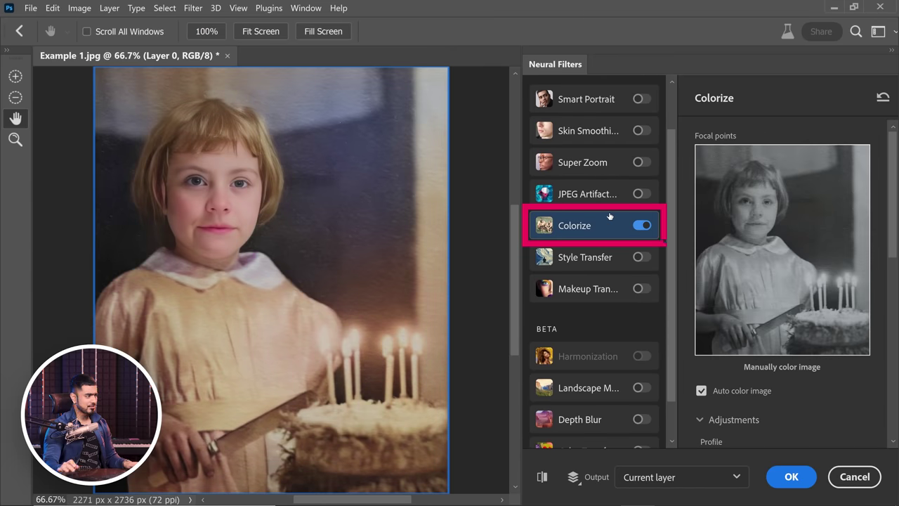
{"action": "left_click", "coordinate": [792, 477]}
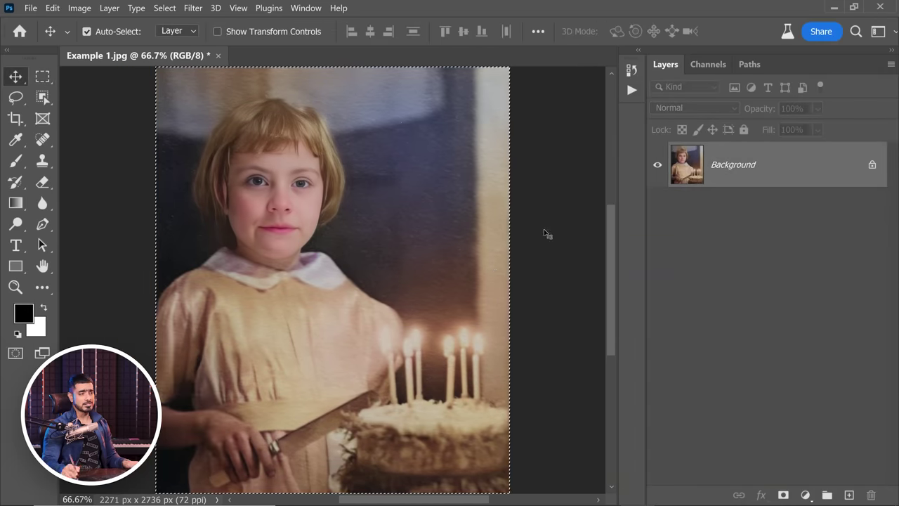
- Compare the original black-and-white photo with the colorized result using History
{"action": "left_click", "coordinate": [631, 73]}
{"action": "left_click", "coordinate": [555, 93]}
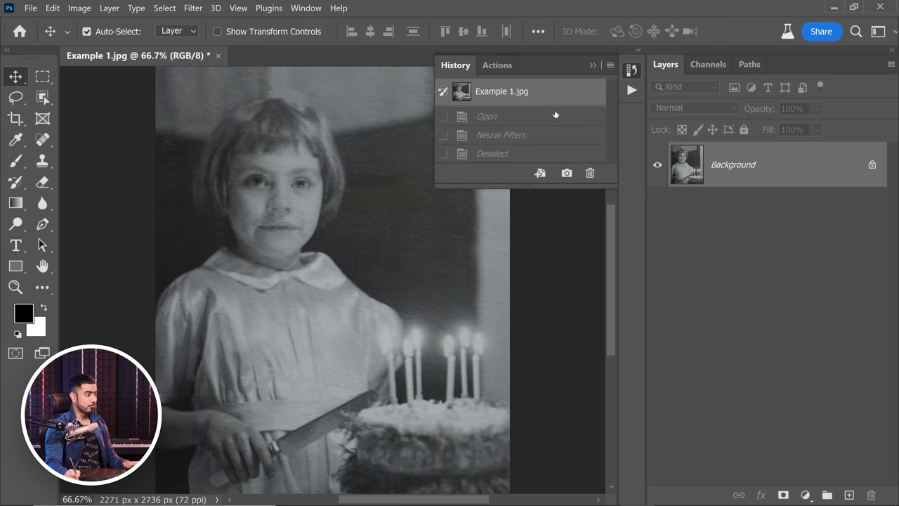
{"action": "left_click", "coordinate": [536, 155]}
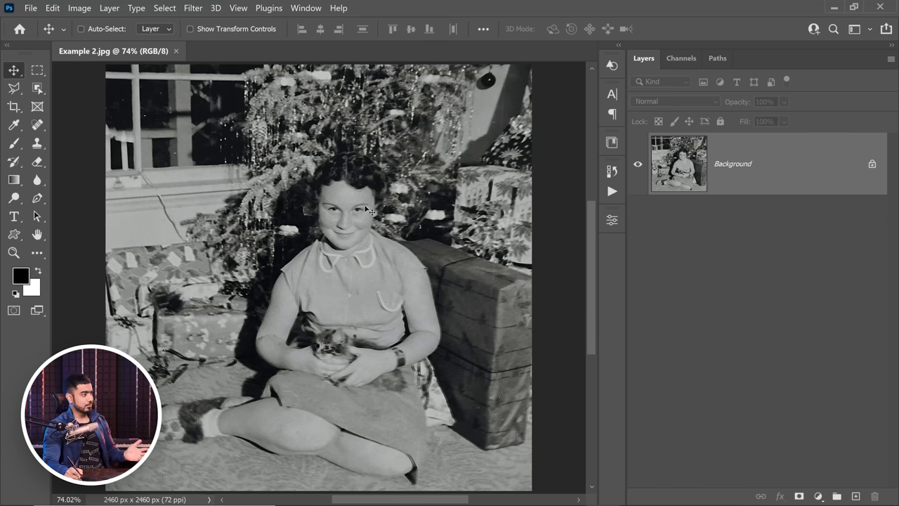
- Check the Photoshop version in About Photoshop, then open Neural Filters on Example 2.jpg
{"action": "left_click", "coordinate": [340, 8]}
{"action": "left_click", "coordinate": [376, 51]}
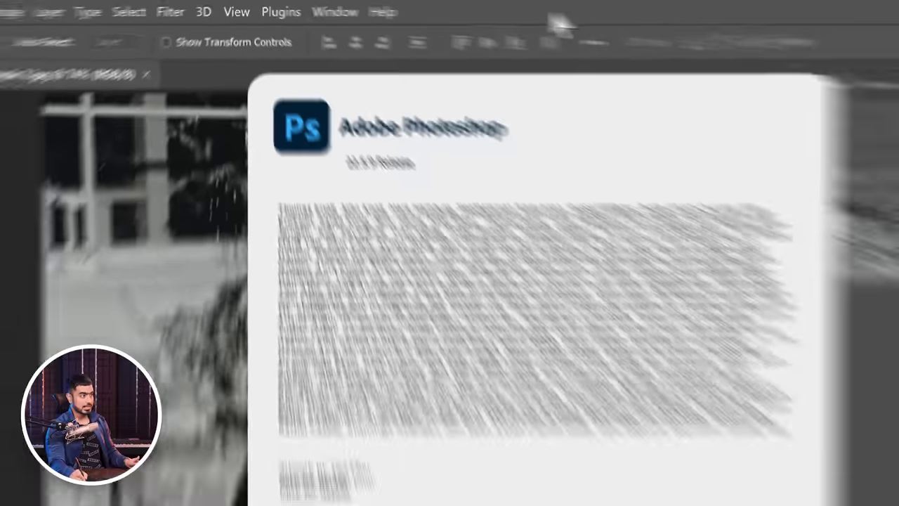
{"action": "key", "text": "Escape"}
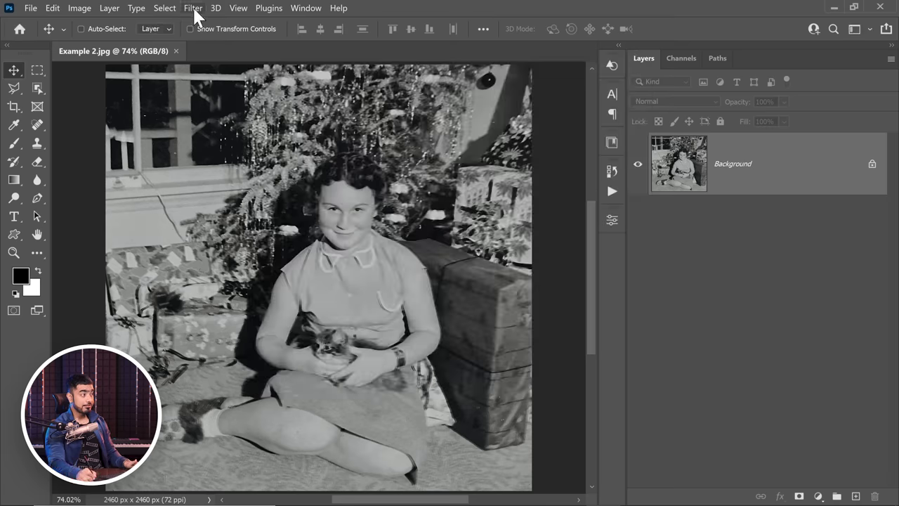
{"action": "left_click", "coordinate": [193, 8]}
{"action": "left_click", "coordinate": [218, 53]}
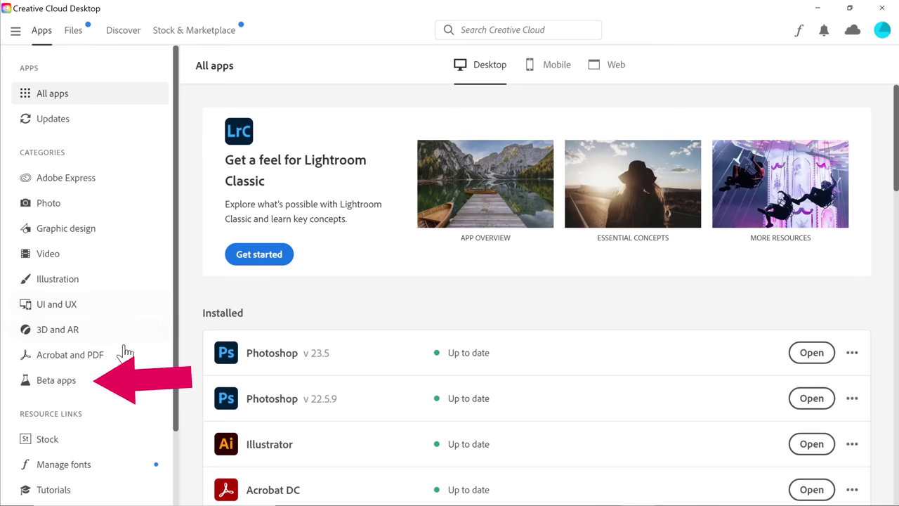
- Show the Beta apps list in Creative Cloud Desktop to find Photoshop (Beta)
{"action": "left_click", "coordinate": [91, 386]}
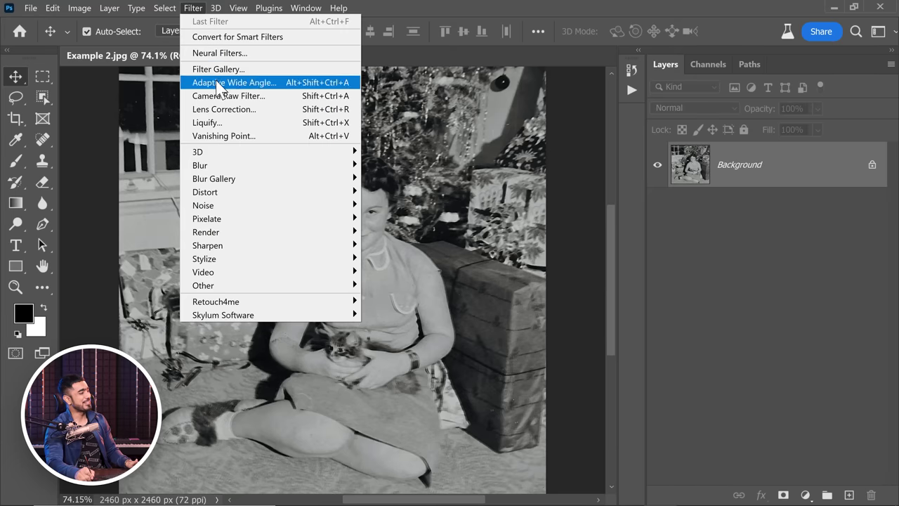
- Preview Photo Restoration on Example 2.jpg and compare it against the unfiltered original
{"action": "left_click", "coordinate": [225, 53]}
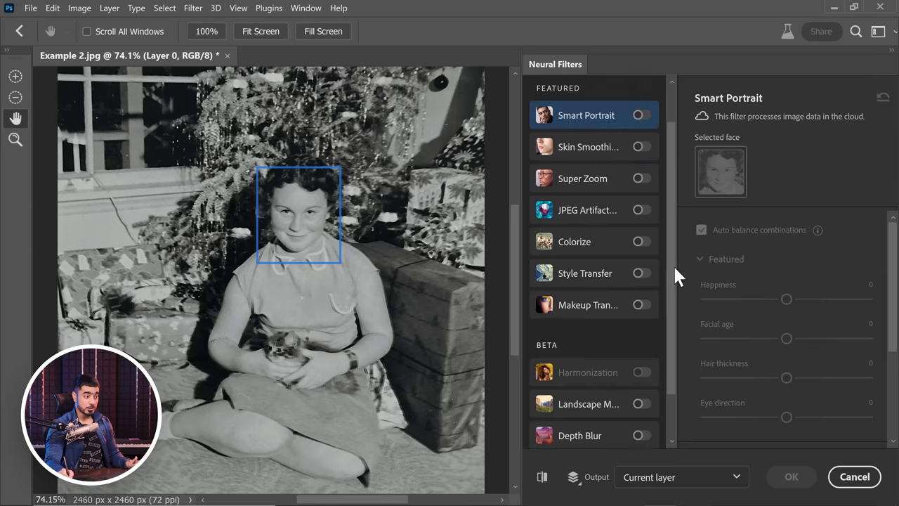
{"action": "scroll", "coordinate": [663, 411], "scroll_direction": "down", "scroll_amount": 2}
{"action": "left_click", "coordinate": [639, 435]}
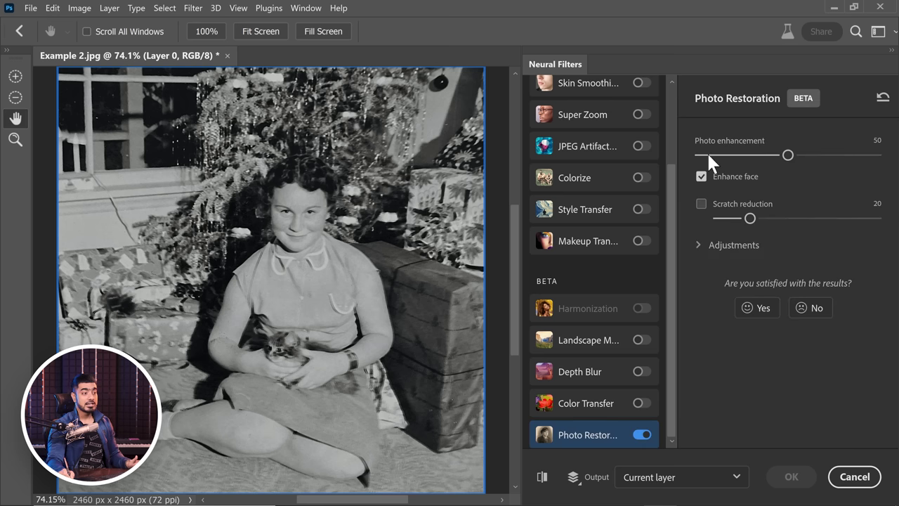
{"action": "left_click", "coordinate": [700, 245]}
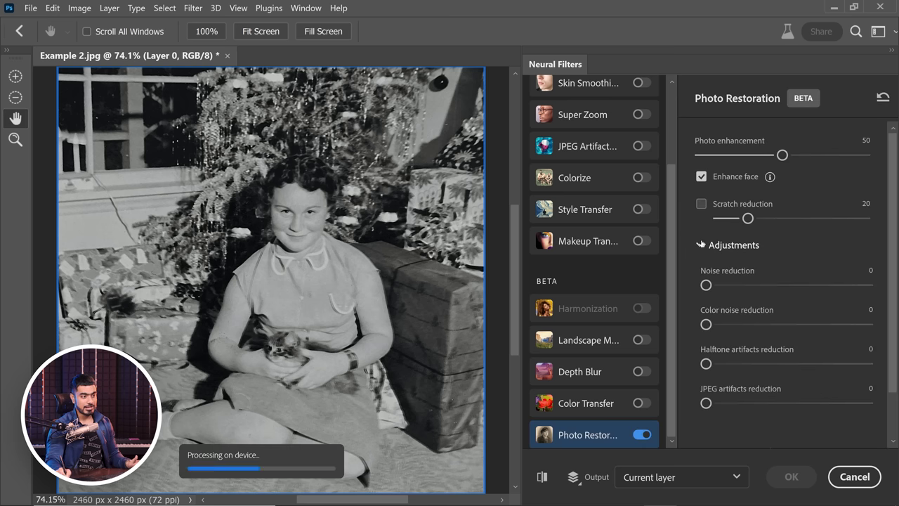
{"action": "left_click", "coordinate": [700, 247]}
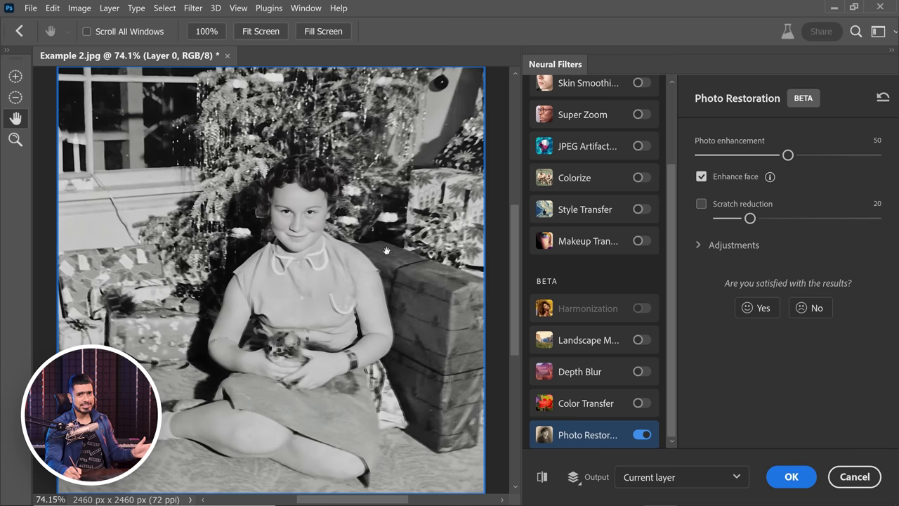
{"action": "left_click", "coordinate": [542, 478]}
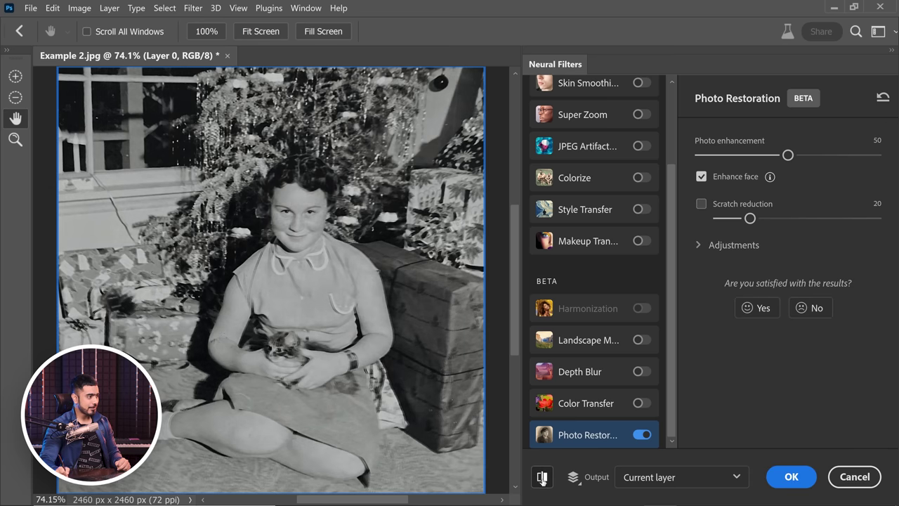
{"action": "left_click", "coordinate": [543, 479]}
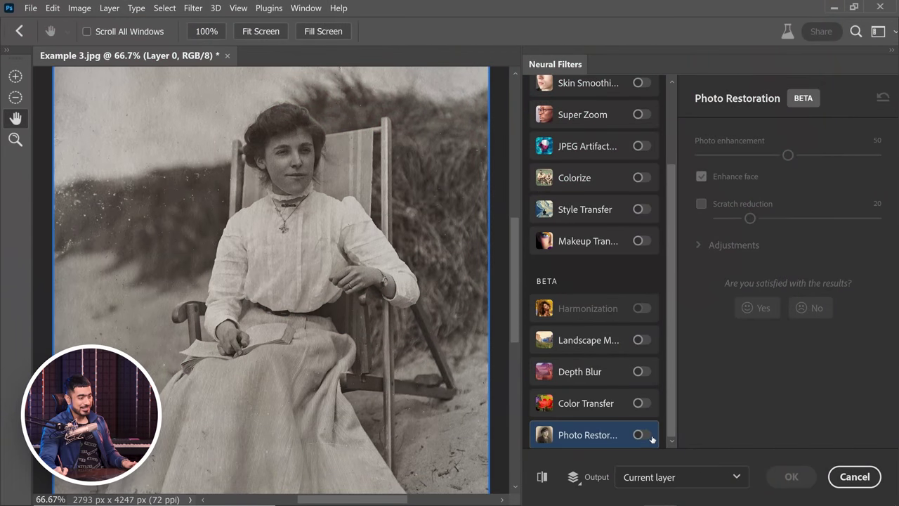
- Turn on Photo Restoration for Example 3.jpg and raise Photo enhancement to 43
{"action": "left_click", "coordinate": [641, 436]}
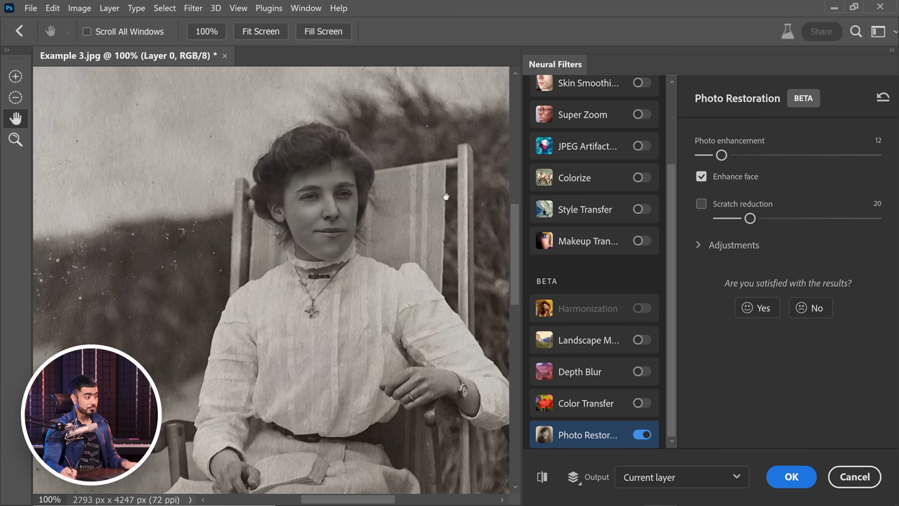
{"action": "left_click_drag", "start_coordinate": [722, 155], "coordinate": [822, 155]}
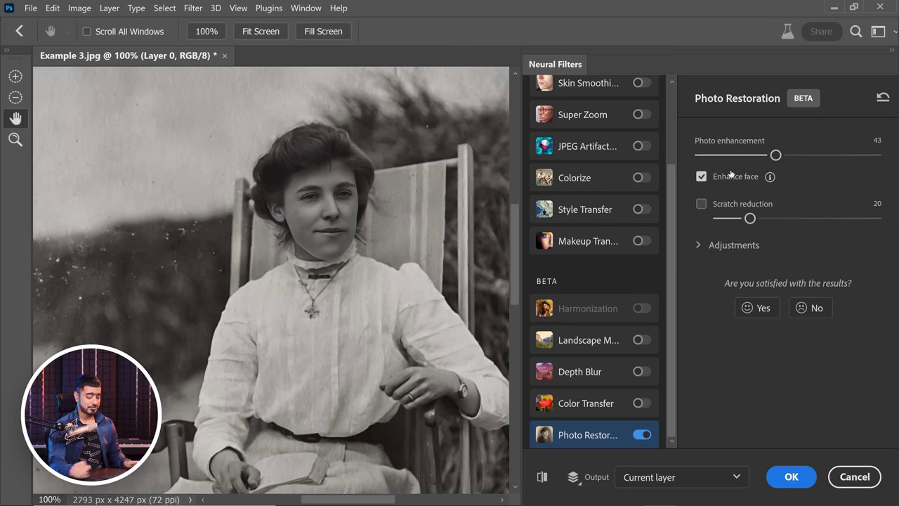
{"action": "key", "text": "ctrl+plus"}
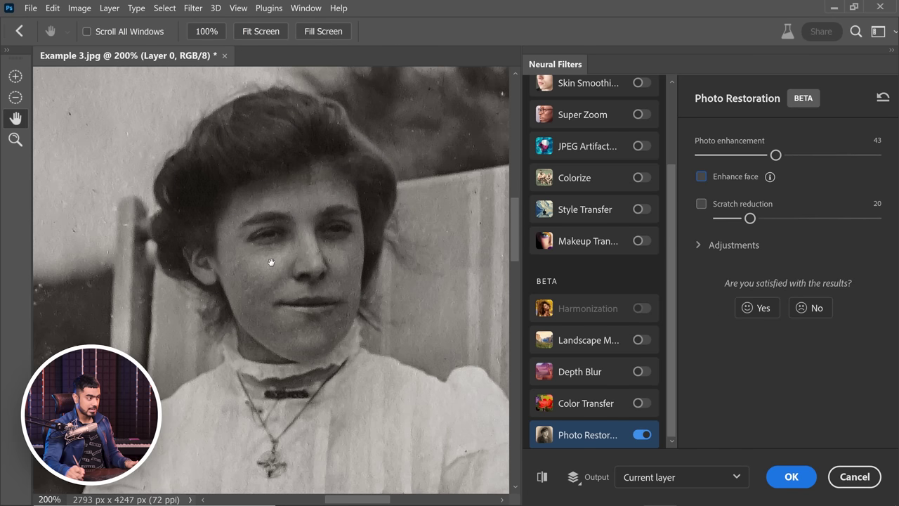
{"action": "left_click", "coordinate": [702, 178]}
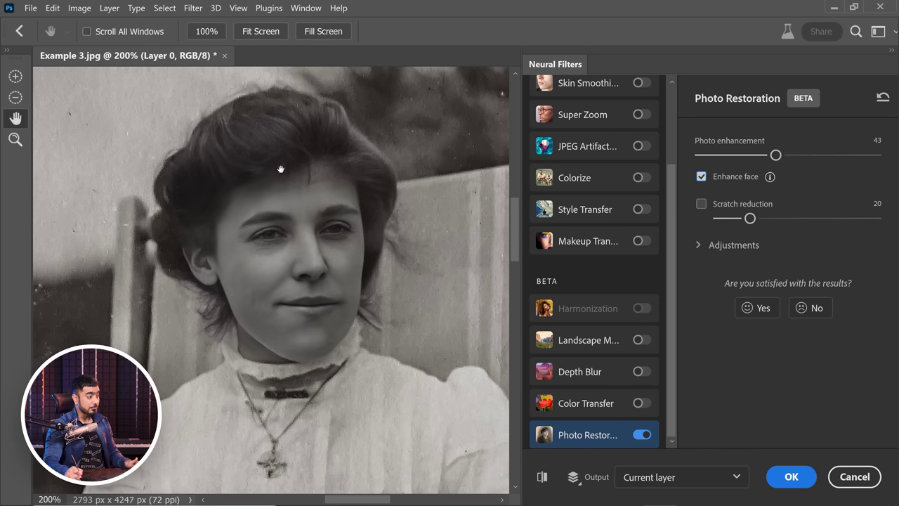
{"action": "key", "text": "ctrl+plus"}
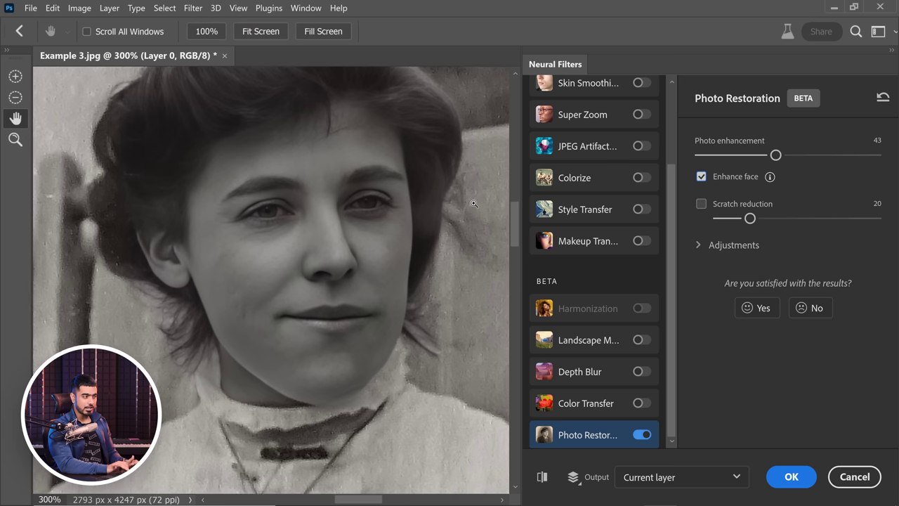
{"action": "key", "text": "ctrl+plus"}
{"action": "key", "text": "ctrl+plus"}
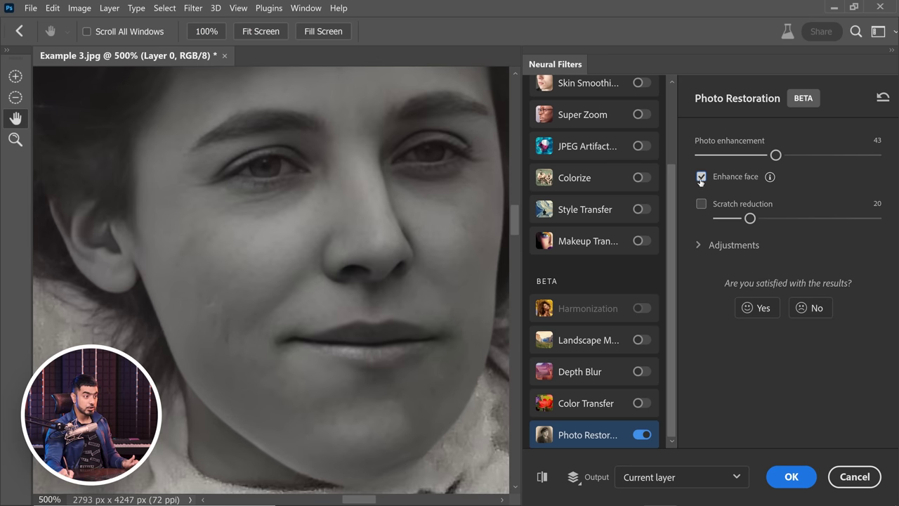
{"action": "left_click", "coordinate": [701, 177]}
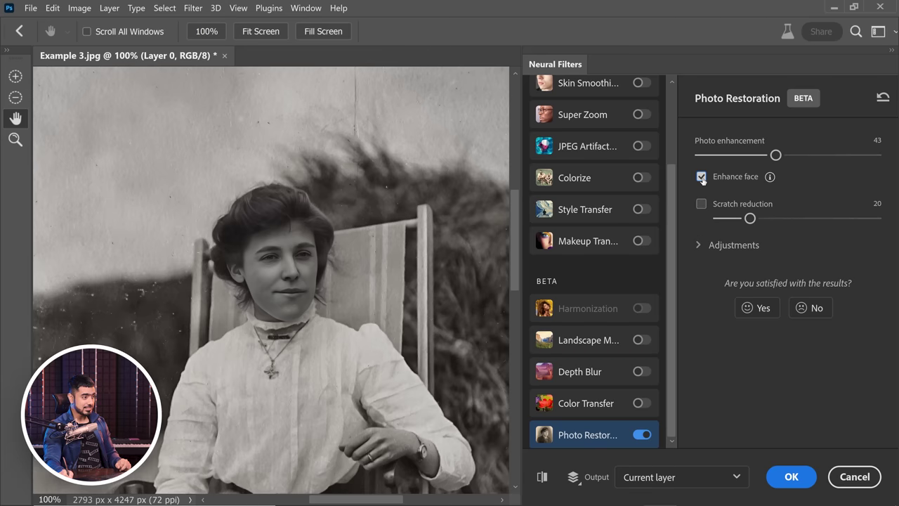
{"action": "left_click", "coordinate": [702, 178]}
{"action": "left_click", "coordinate": [701, 178]}
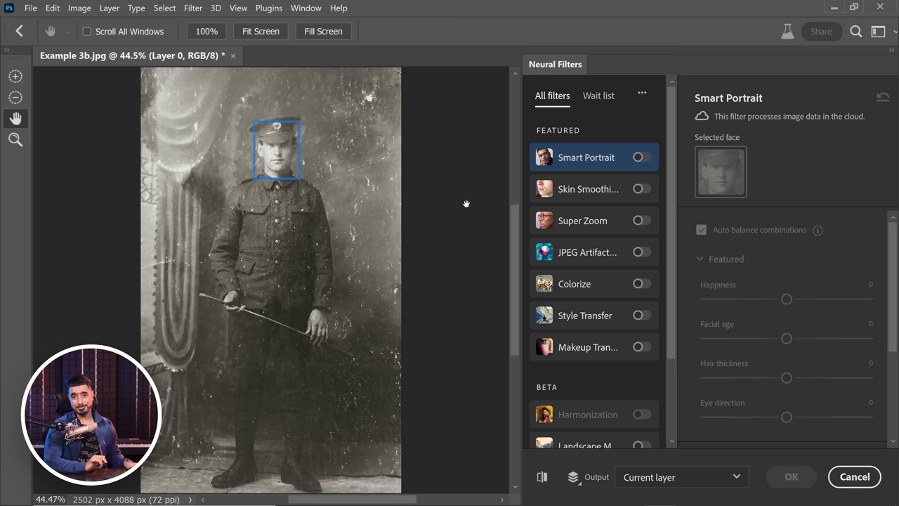
- Enable Photo Restoration on Example 3b.jpg at 100% zoom and set Photo enhancement to 20
{"action": "left_click_drag", "start_coordinate": [672, 227], "coordinate": [670, 335]}
{"action": "left_click", "coordinate": [639, 435]}
{"action": "key", "text": "ctrl+1"}
{"action": "left_click_drag", "start_coordinate": [513, 253], "coordinate": [512, 208]}
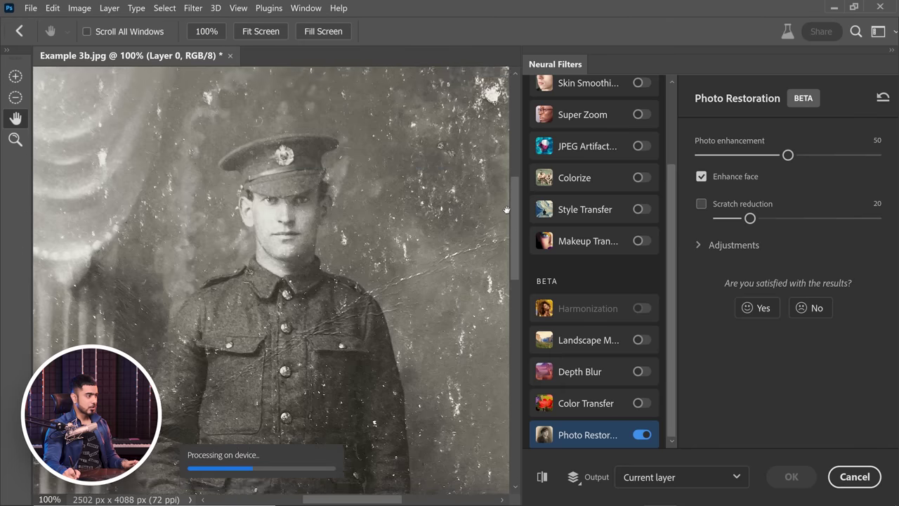
{"action": "left_click", "coordinate": [545, 478]}
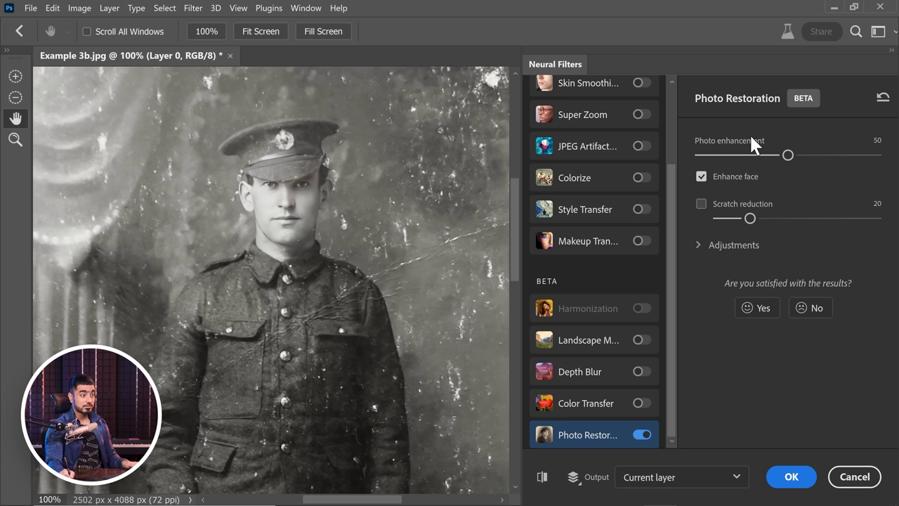
{"action": "left_click_drag", "start_coordinate": [725, 156], "coordinate": [731, 156]}
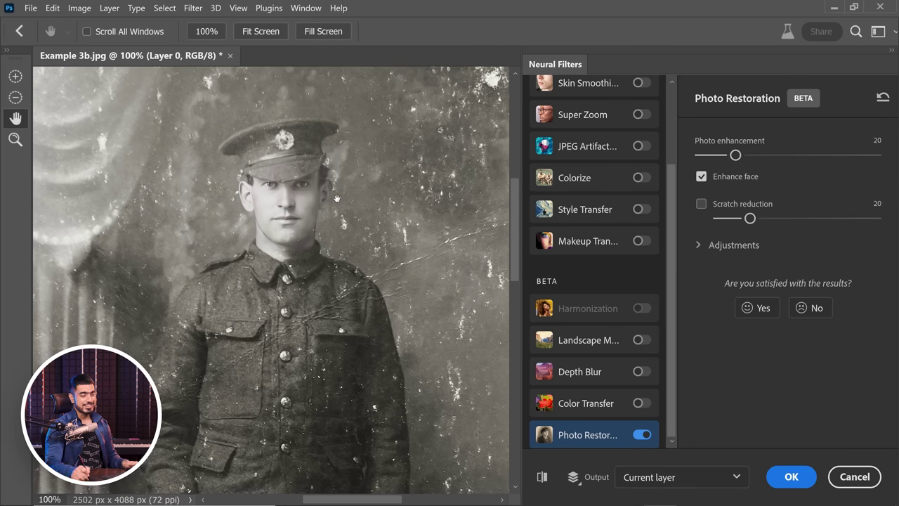
- Turn on Scratch reduction and compare the original scratched photo with the restored preview
{"action": "left_click", "coordinate": [701, 204]}
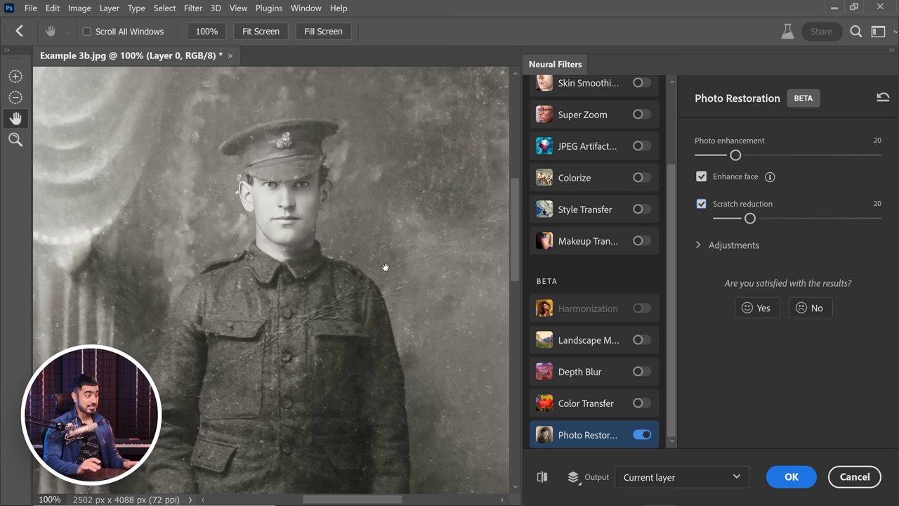
{"action": "left_click", "coordinate": [541, 477]}
{"action": "left_click", "coordinate": [542, 477]}
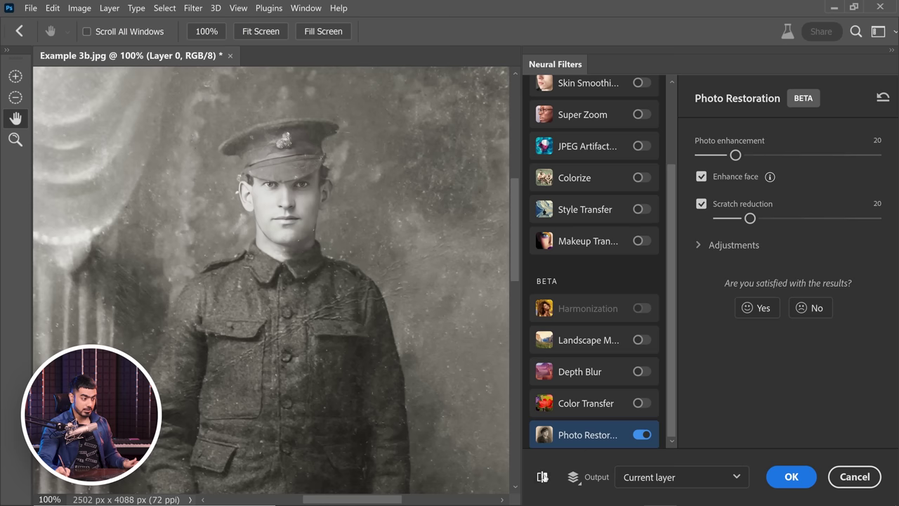
{"action": "left_click", "coordinate": [543, 477]}
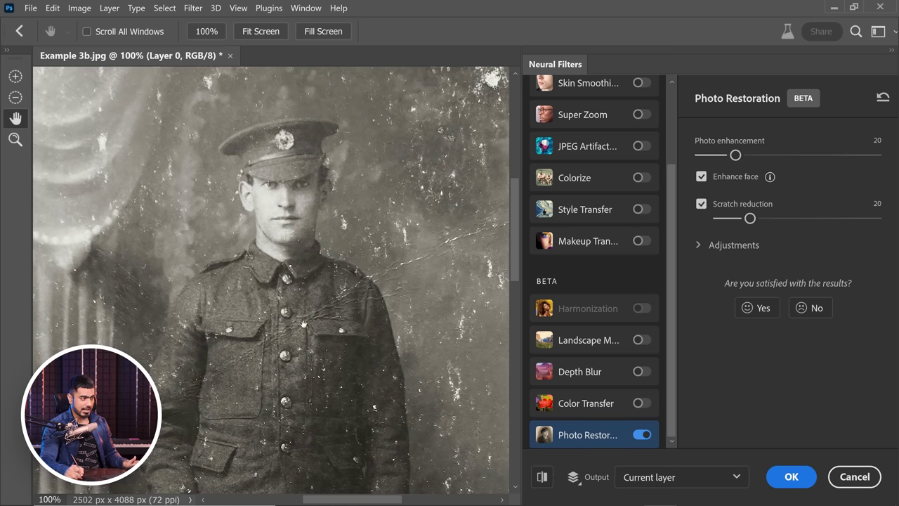
{"action": "left_click", "coordinate": [542, 478]}
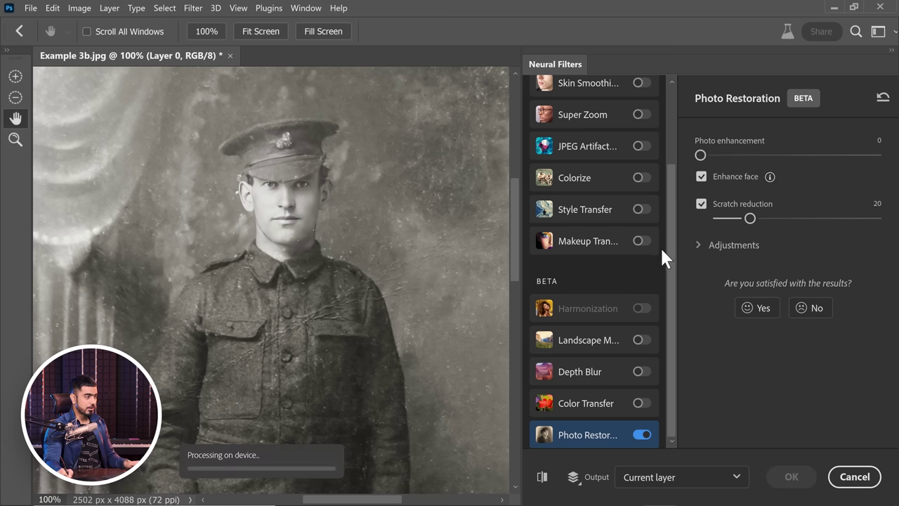
- Set Scratch reduction to 64, Photo enhancement to 9, and Noise reduction to 16
{"action": "left_click_drag", "start_coordinate": [752, 215], "coordinate": [775, 227]}
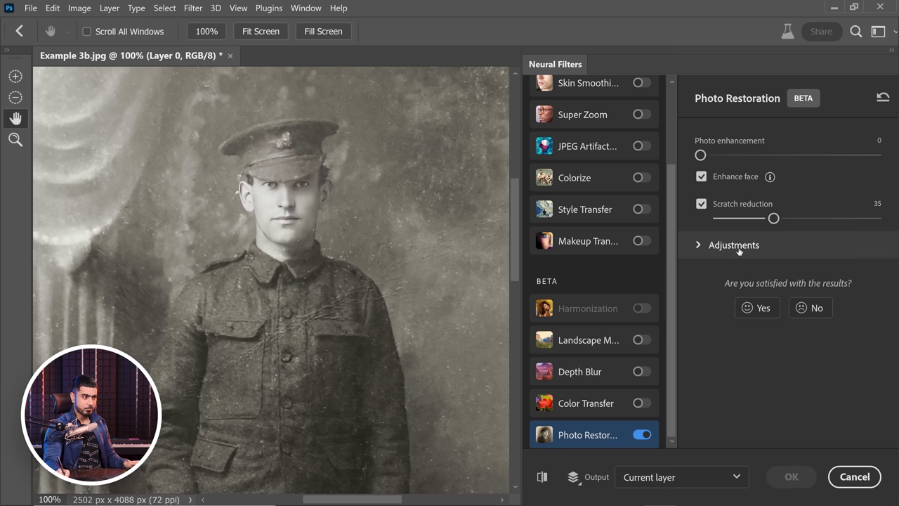
{"action": "left_click_drag", "start_coordinate": [701, 155], "coordinate": [715, 157]}
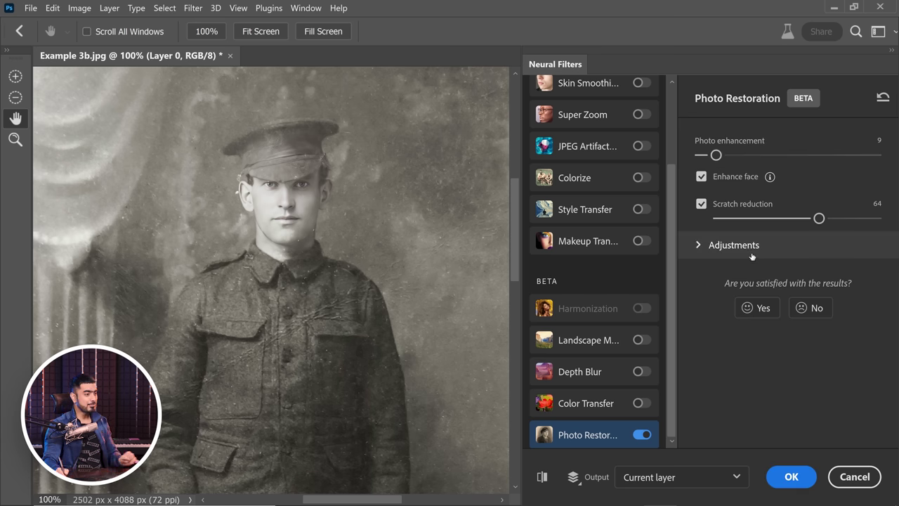
{"action": "left_click", "coordinate": [719, 246]}
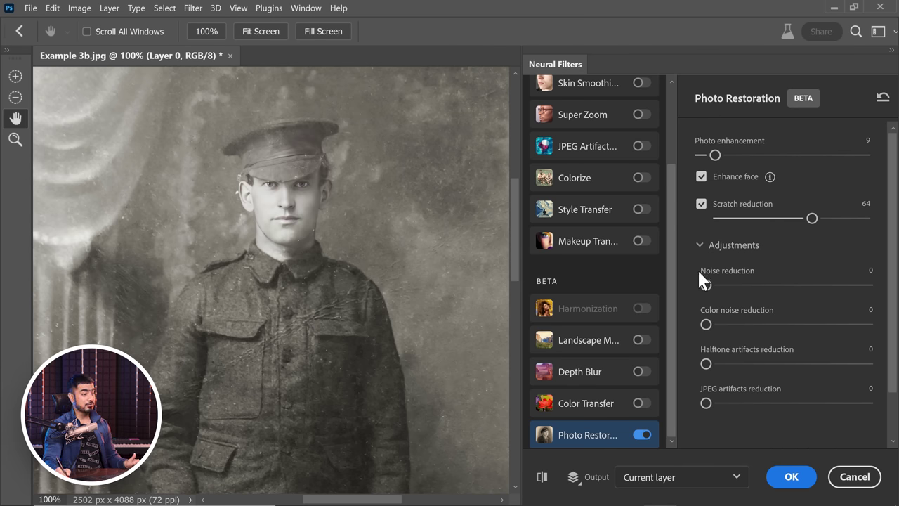
{"action": "left_click_drag", "start_coordinate": [706, 284], "coordinate": [731, 285]}
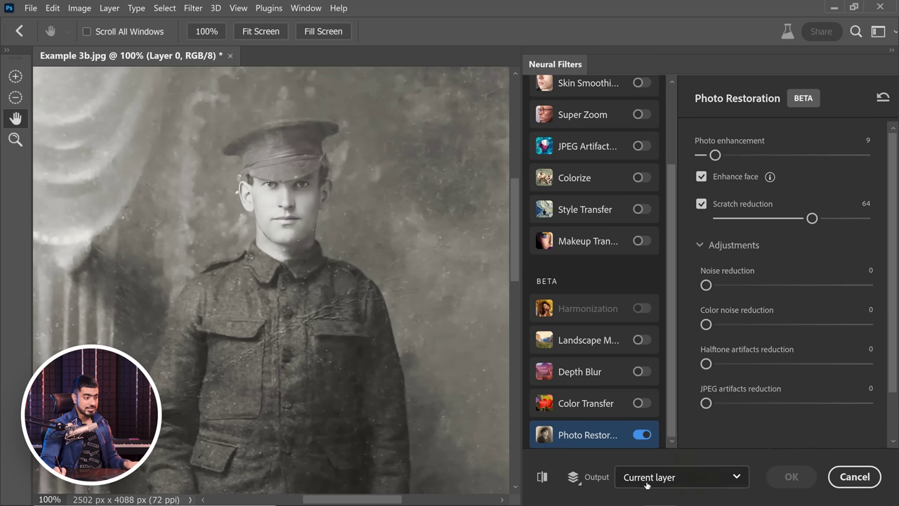
- Apply the restoration as a smart filter and toggle it to compare with the original
{"action": "left_click", "coordinate": [650, 477]}
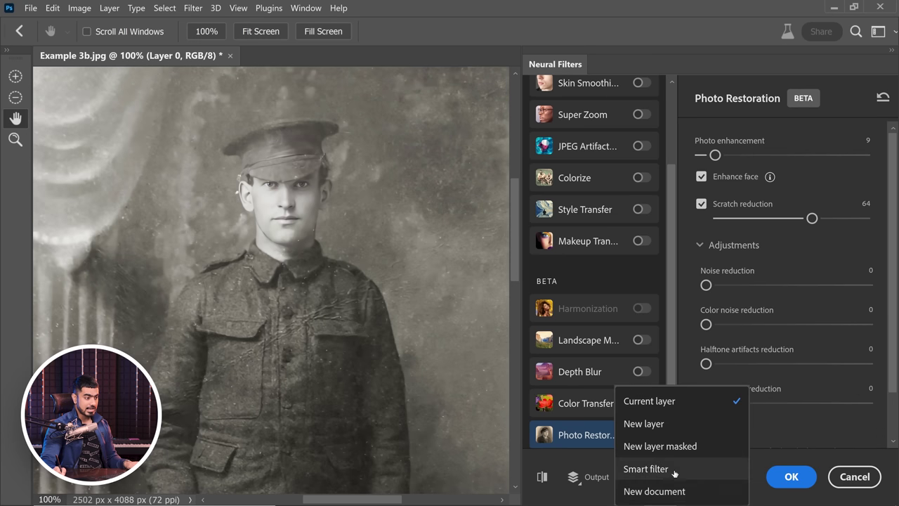
{"action": "left_click", "coordinate": [673, 468]}
{"action": "left_click", "coordinate": [791, 477]}
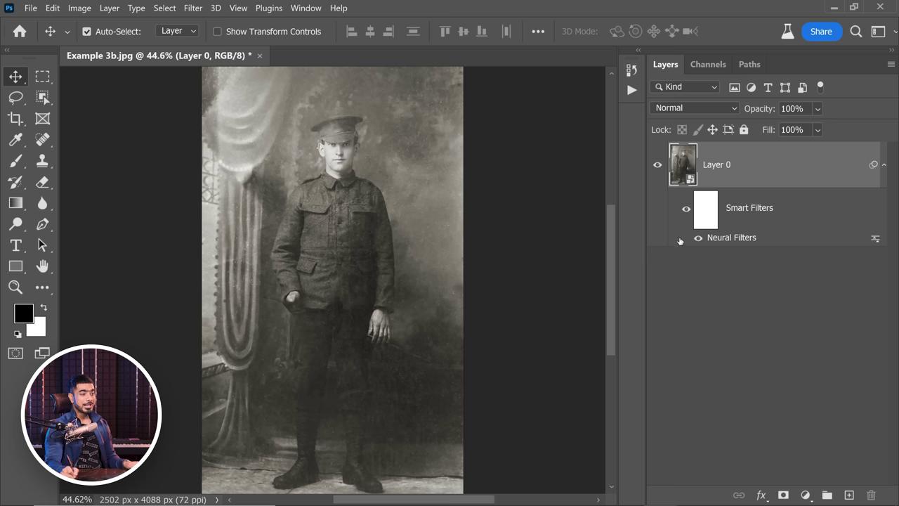
{"action": "left_click", "coordinate": [687, 210]}
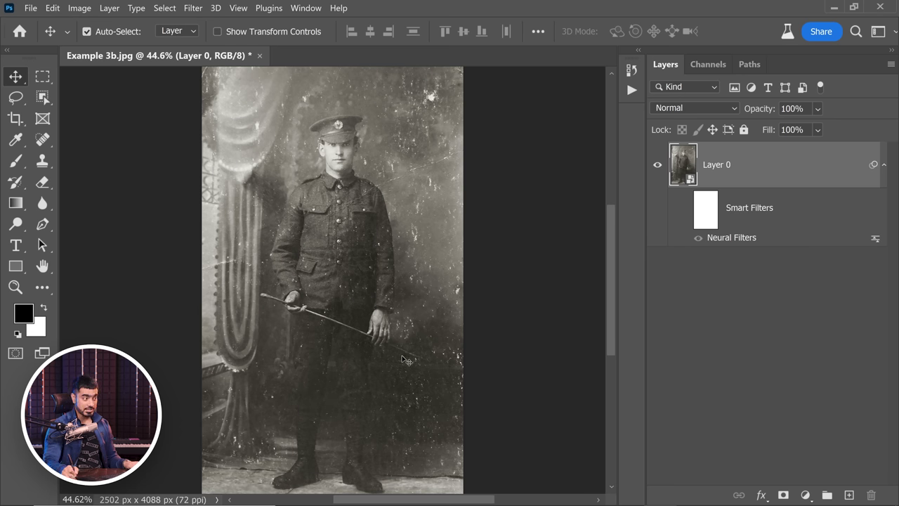
{"action": "left_click", "coordinate": [687, 209]}
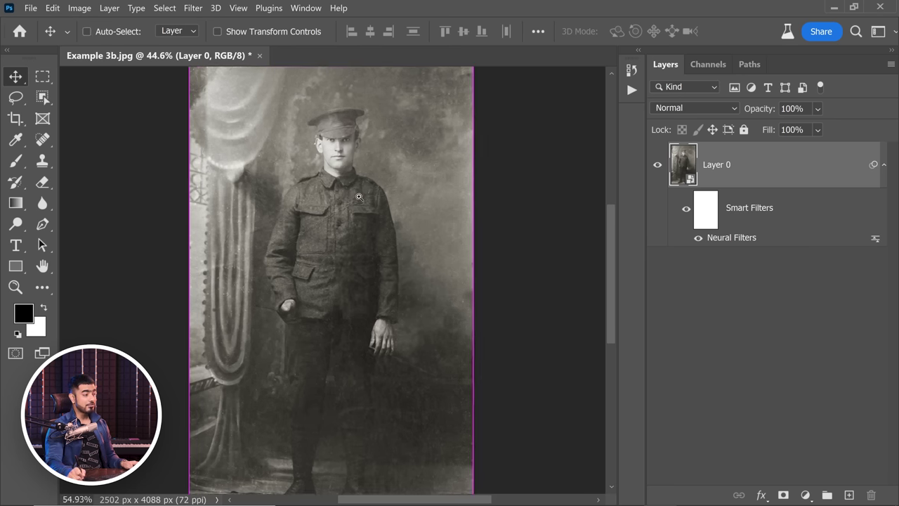
- Paint black on the filter mask to restore the original chest buttons, pocket button and cane
{"action": "scroll", "coordinate": [346, 203], "scroll_direction": "up", "scroll_amount": 5}
{"action": "left_click", "coordinate": [710, 214]}
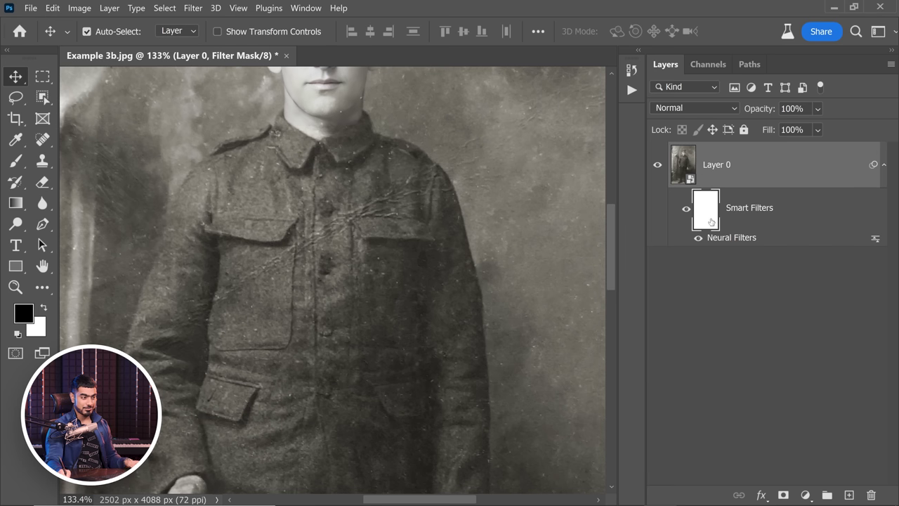
{"action": "left_click", "coordinate": [16, 160]}
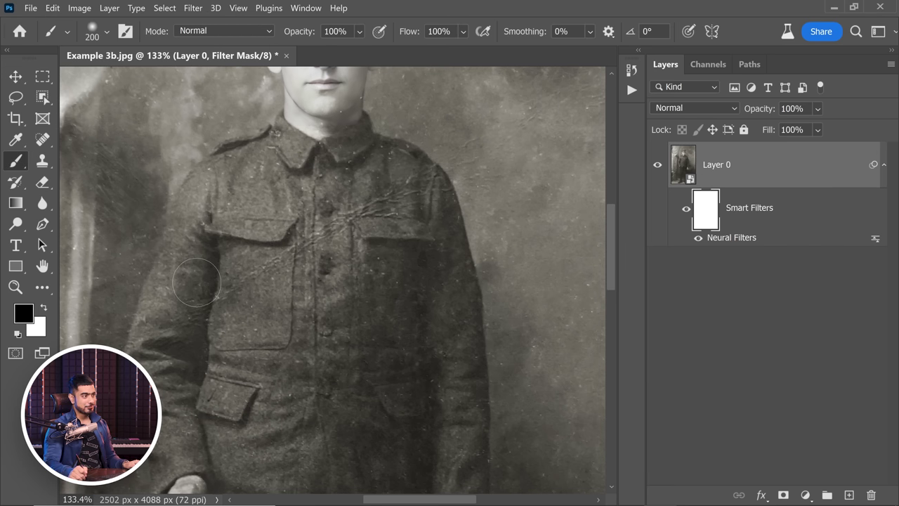
{"action": "key", "text": "bracketleft"}
{"action": "key", "text": "bracketleft"}
{"action": "key", "text": "bracketleft"}
{"action": "left_click_drag", "start_coordinate": [325, 206], "coordinate": [327, 220]}
{"action": "left_click_drag", "start_coordinate": [324, 263], "coordinate": [324, 270]}
{"action": "left_click_drag", "start_coordinate": [323, 323], "coordinate": [324, 330]}
{"action": "left_click_drag", "start_coordinate": [322, 384], "coordinate": [324, 391]}
{"action": "left_click_drag", "start_coordinate": [247, 228], "coordinate": [248, 231]}
{"action": "scroll", "coordinate": [248, 230], "scroll_direction": "down", "scroll_amount": 3}
{"action": "key", "text": "bracketright"}
{"action": "key", "text": "bracketright"}
{"action": "left_click_drag", "start_coordinate": [130, 327], "coordinate": [497, 476]}
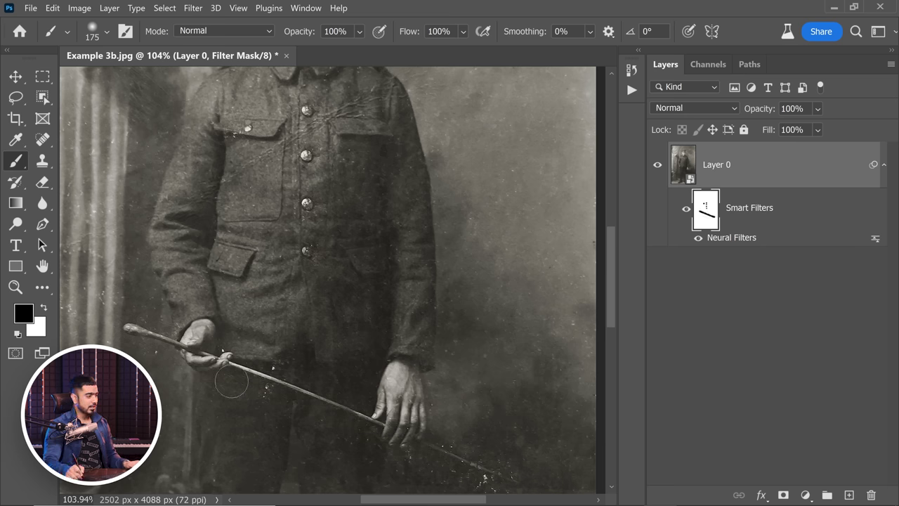
- Inspect the masked result across the soldier's face and jacket, then fit the photo in view
{"action": "scroll", "coordinate": [395, 402], "scroll_direction": "down", "scroll_amount": 1}
{"action": "left_click_drag", "start_coordinate": [396, 402], "coordinate": [349, 327]}
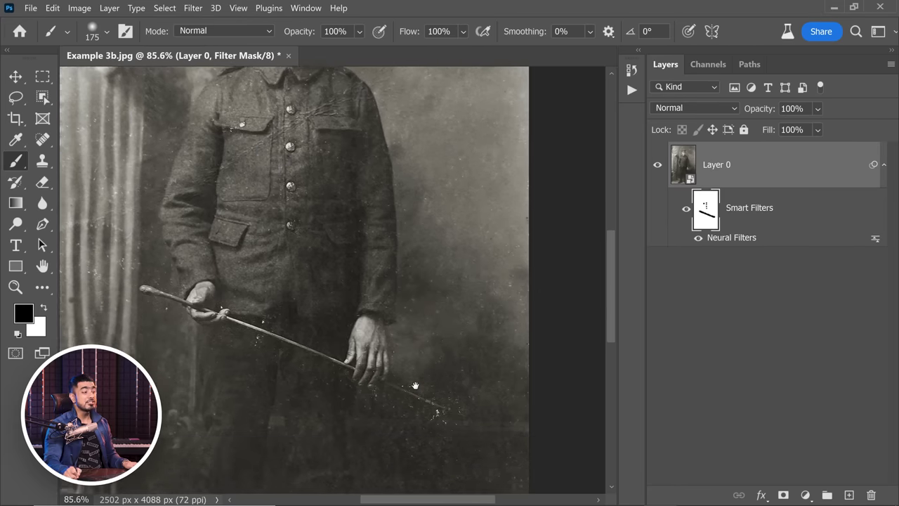
{"action": "left_click_drag", "start_coordinate": [286, 162], "coordinate": [290, 306]}
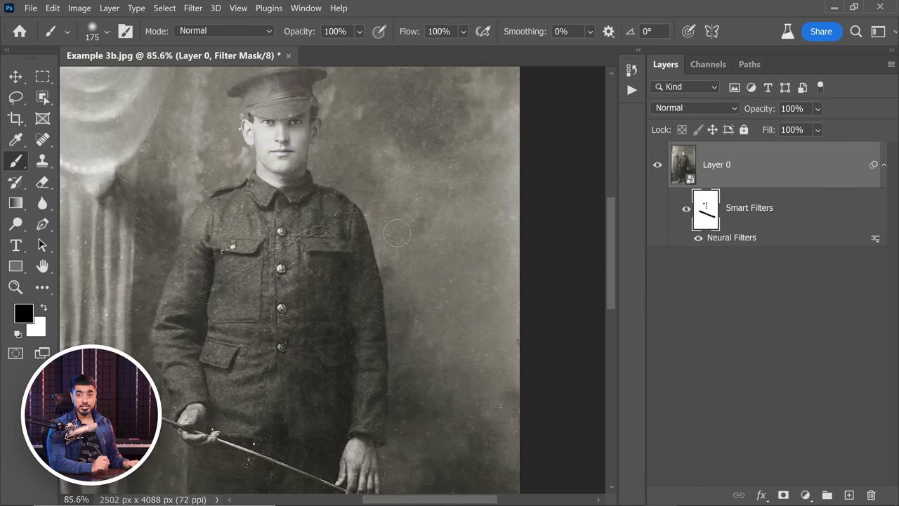
{"action": "left_click", "coordinate": [686, 211]}
{"action": "left_click", "coordinate": [685, 212]}
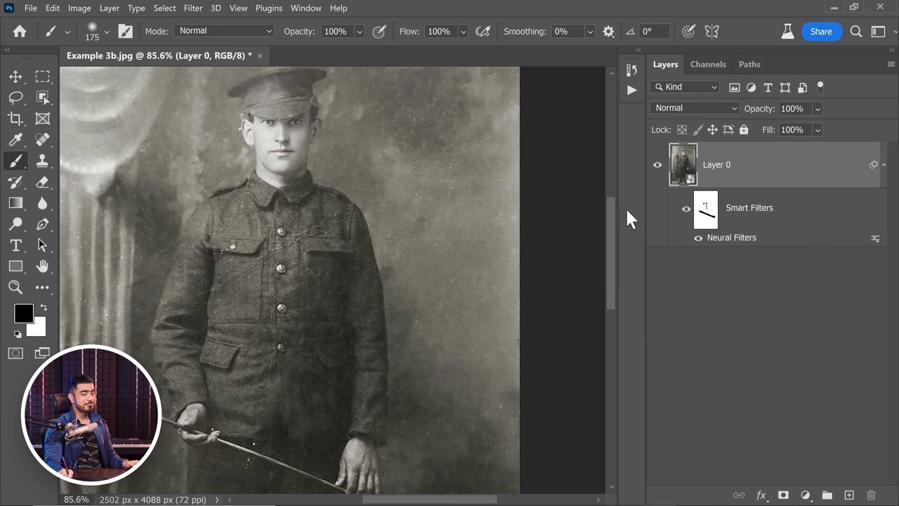
{"action": "left_click_drag", "start_coordinate": [295, 124], "coordinate": [305, 218]}
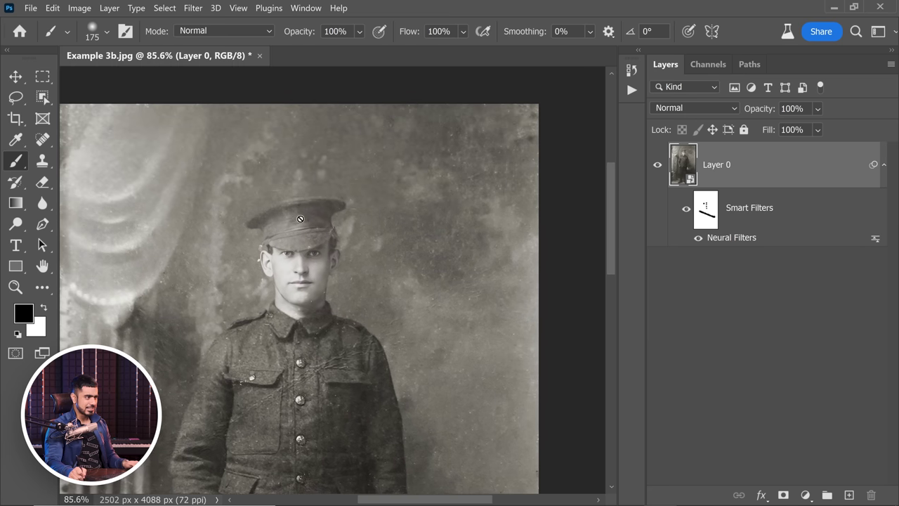
{"action": "key", "text": "ctrl+backslash"}
{"action": "key", "text": "ctrl+0"}
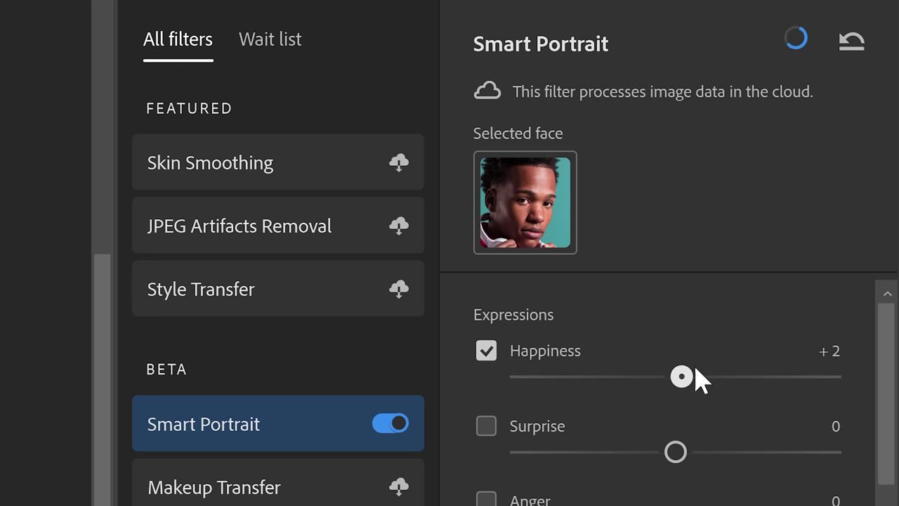
- Raise the Happiness slider, then answer No to 'Are you satisfied with the results?'
{"action": "left_click_drag", "start_coordinate": [696, 369], "coordinate": [829, 377]}
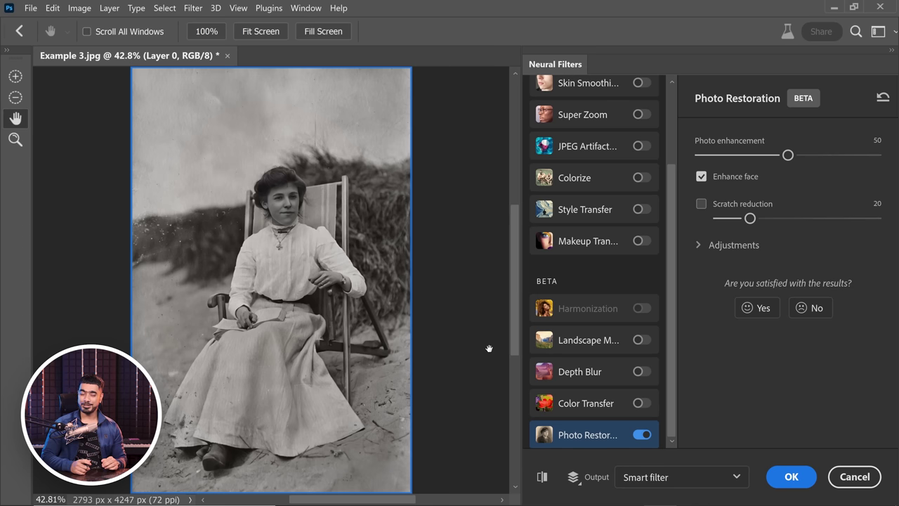
{"action": "left_click", "coordinate": [758, 308]}
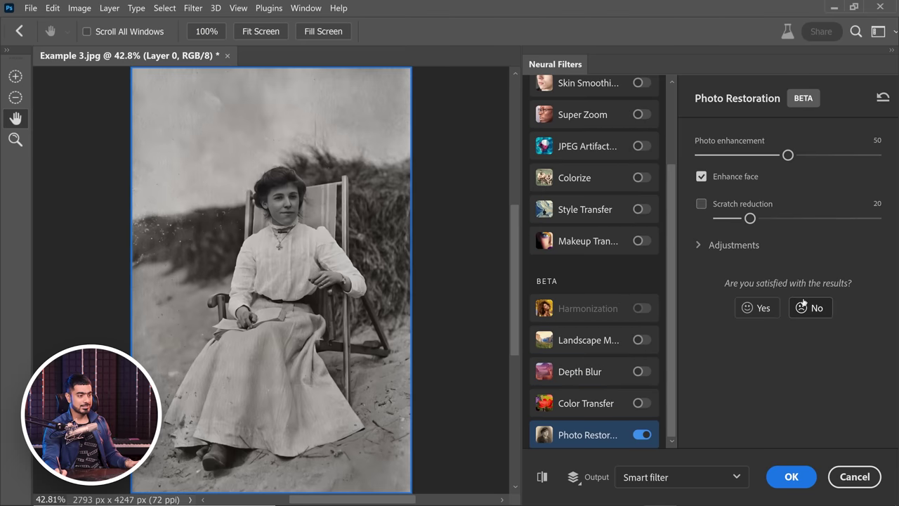
{"action": "left_click", "coordinate": [804, 307]}
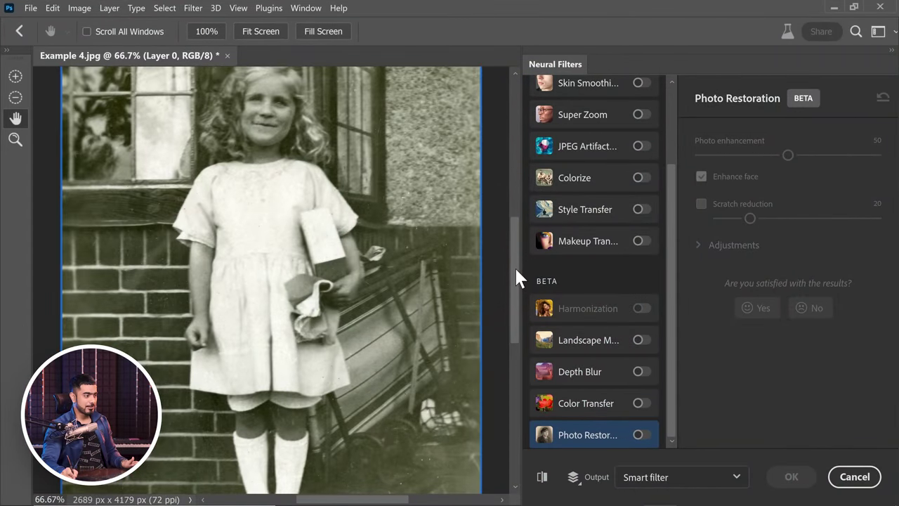
- Zoom the girl's photo to 100% and turn on Photo Restoration
{"action": "left_click_drag", "start_coordinate": [516, 277], "coordinate": [517, 242]}
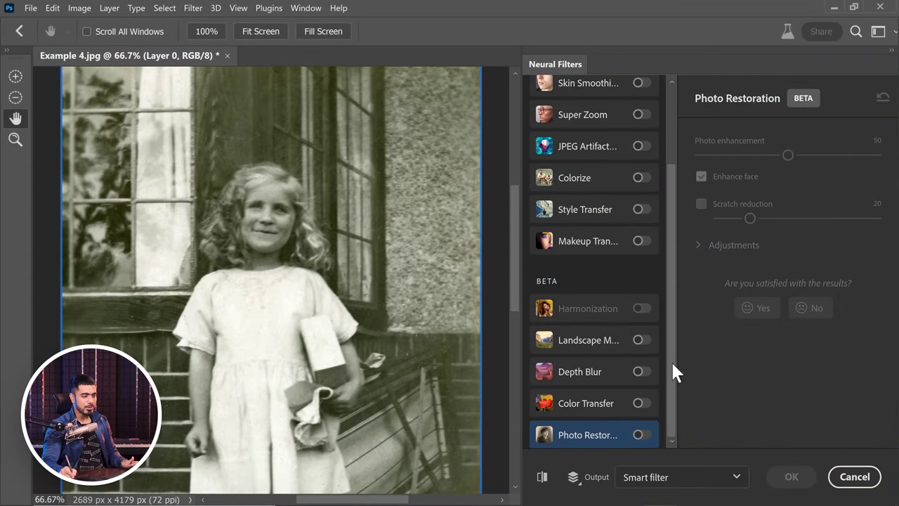
{"action": "key", "text": "ctrl+plus"}
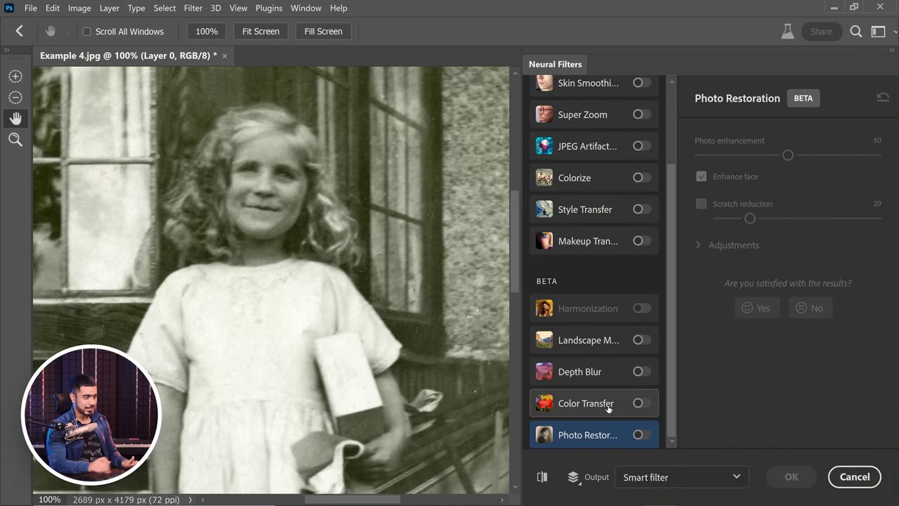
{"action": "left_click", "coordinate": [640, 434]}
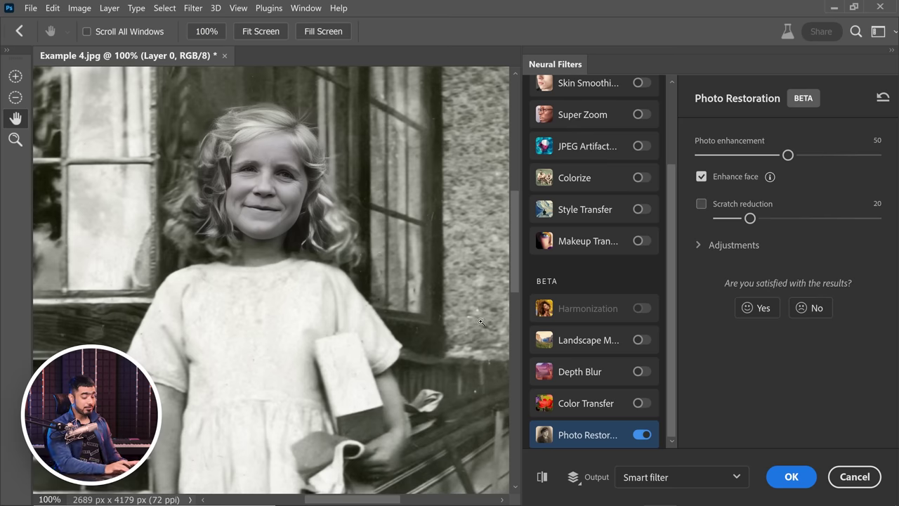
- At 200% on the girl's face, compare the restored preview against the sepia original, then zoom out
{"action": "key", "text": "ctrl+plus"}
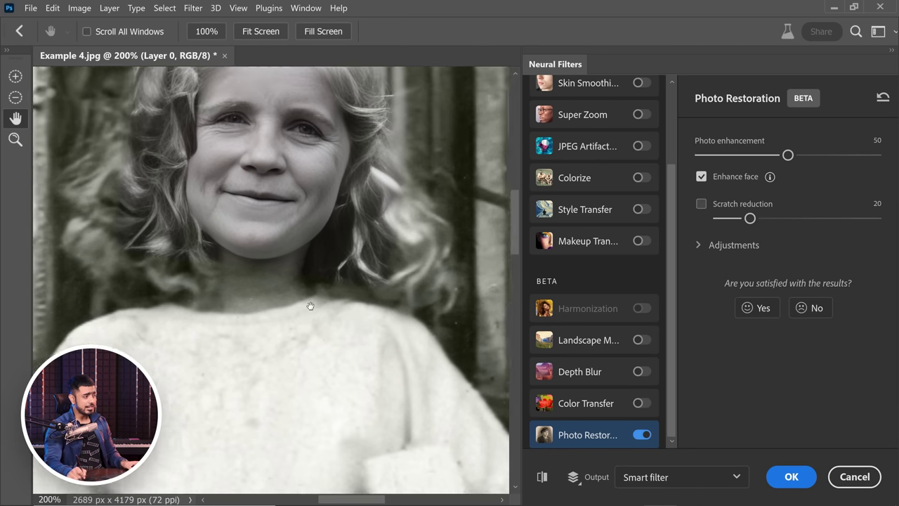
{"action": "left_click_drag", "start_coordinate": [309, 305], "coordinate": [321, 340]}
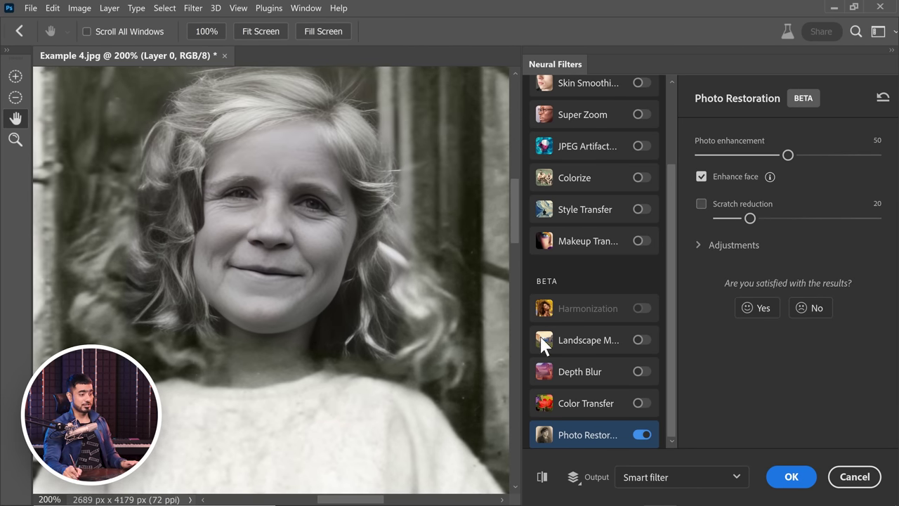
{"action": "left_click", "coordinate": [541, 477]}
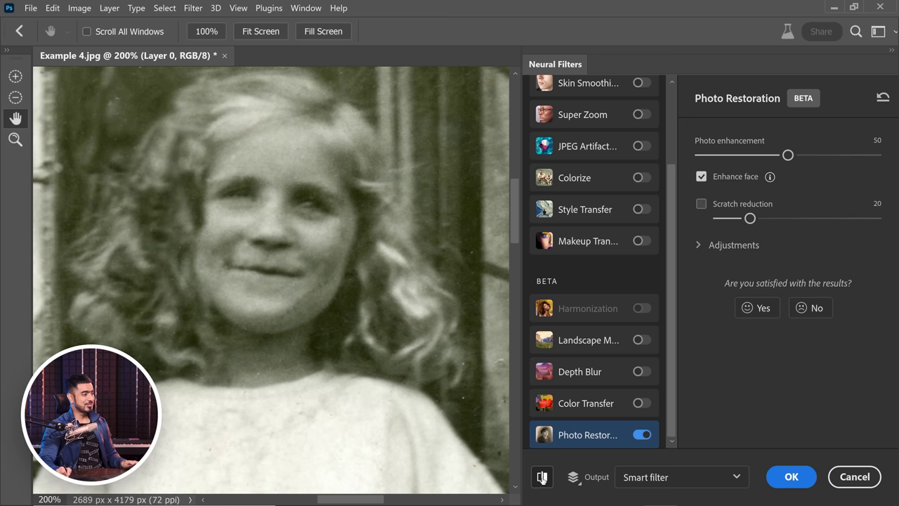
{"action": "left_click", "coordinate": [543, 477]}
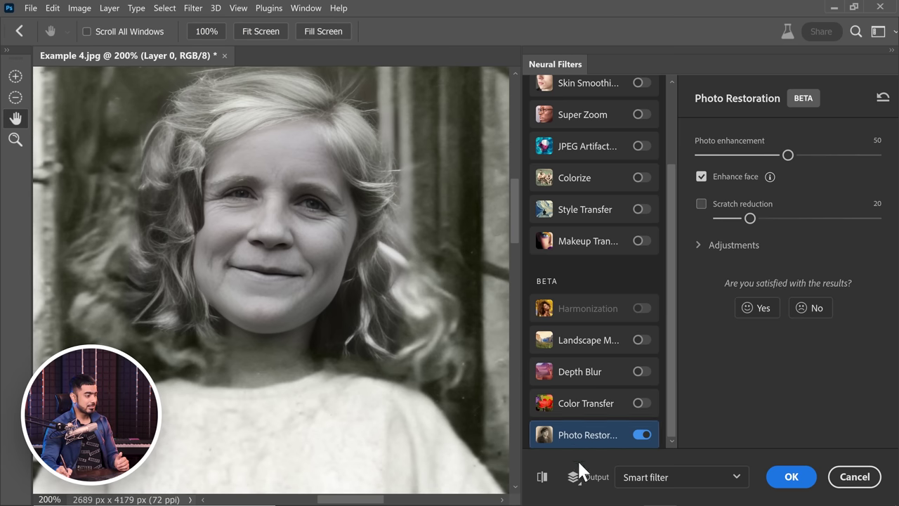
{"action": "left_click", "coordinate": [543, 477]}
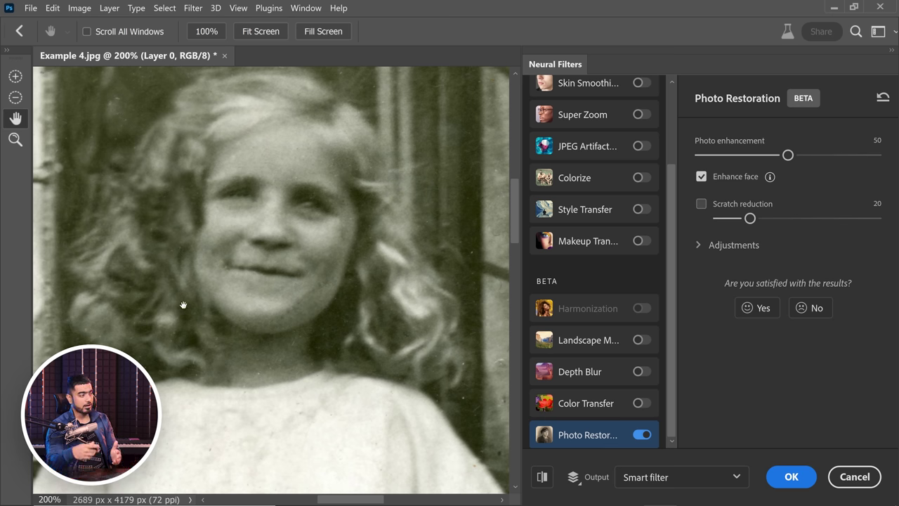
{"action": "left_click", "coordinate": [542, 478]}
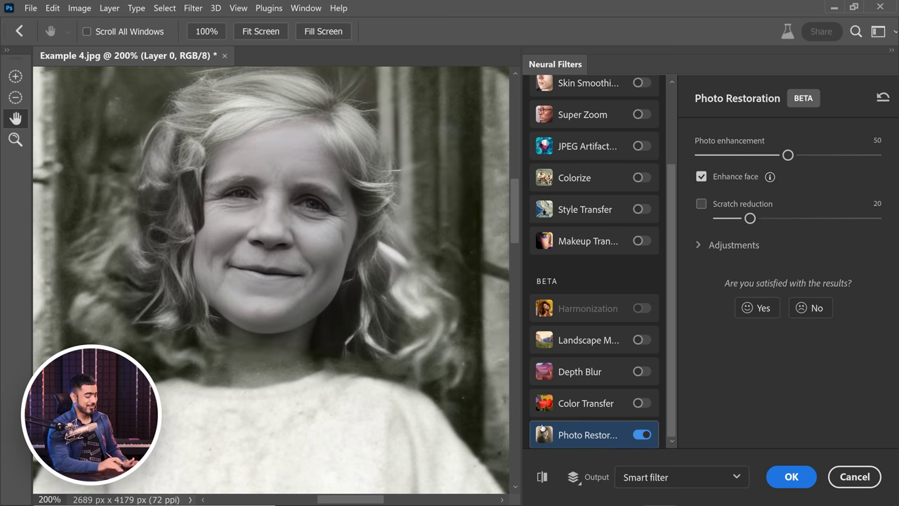
{"action": "mouse_move", "coordinate": [543, 430]}
{"action": "key", "text": "ctrl+minus"}
{"action": "key", "text": "ctrl+minus"}
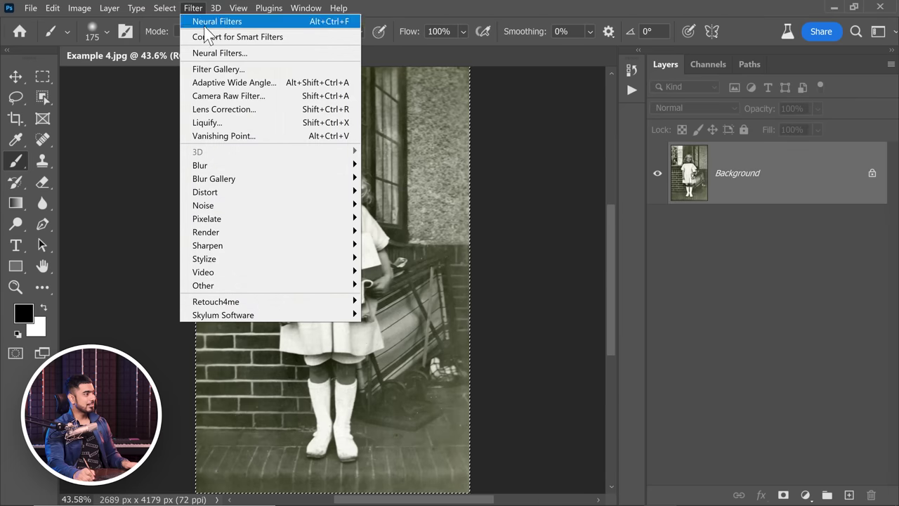
- In Neural Filters, enable Smart Portrait and lower Facial age to -50
{"action": "left_click", "coordinate": [229, 54]}
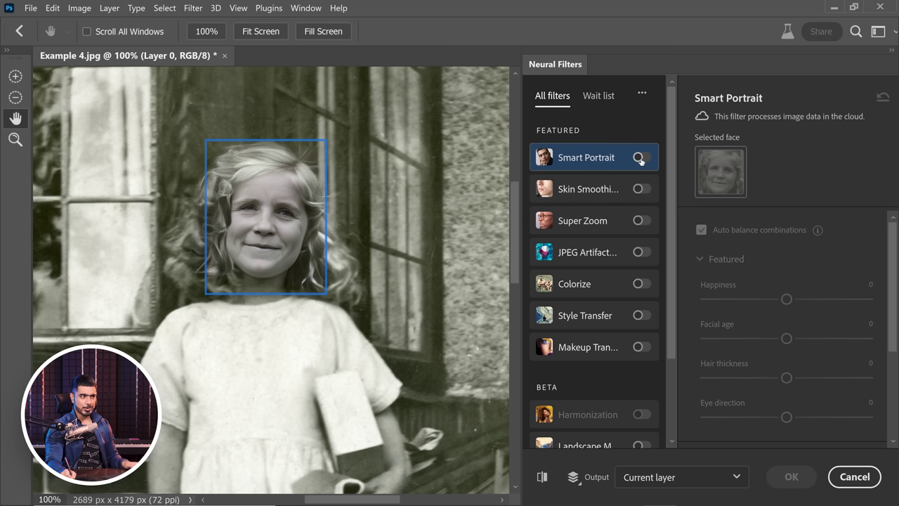
{"action": "left_click", "coordinate": [641, 159]}
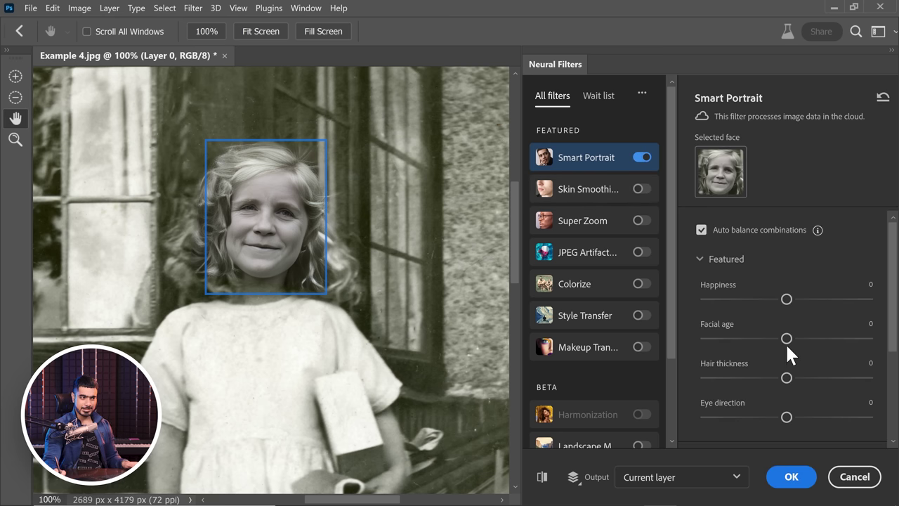
{"action": "left_click_drag", "start_coordinate": [724, 339], "coordinate": [725, 339]}
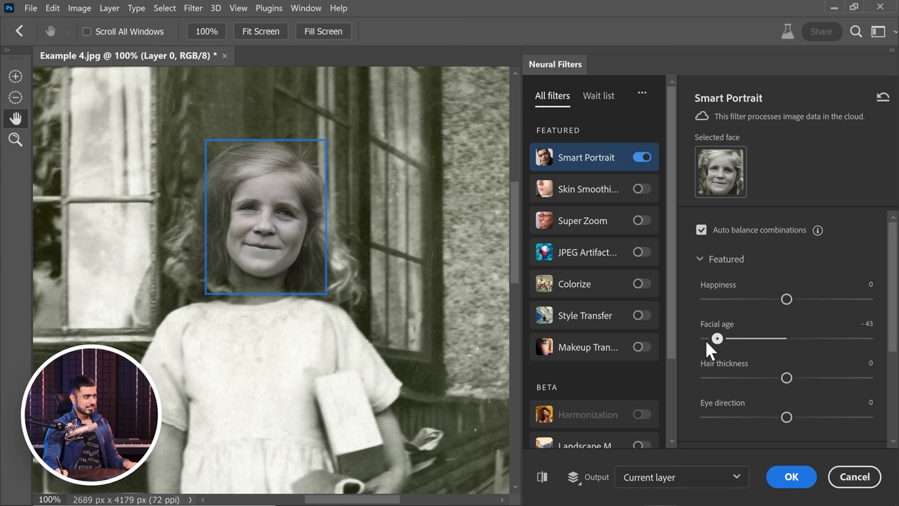
{"action": "left_click_drag", "start_coordinate": [697, 344], "coordinate": [695, 342]}
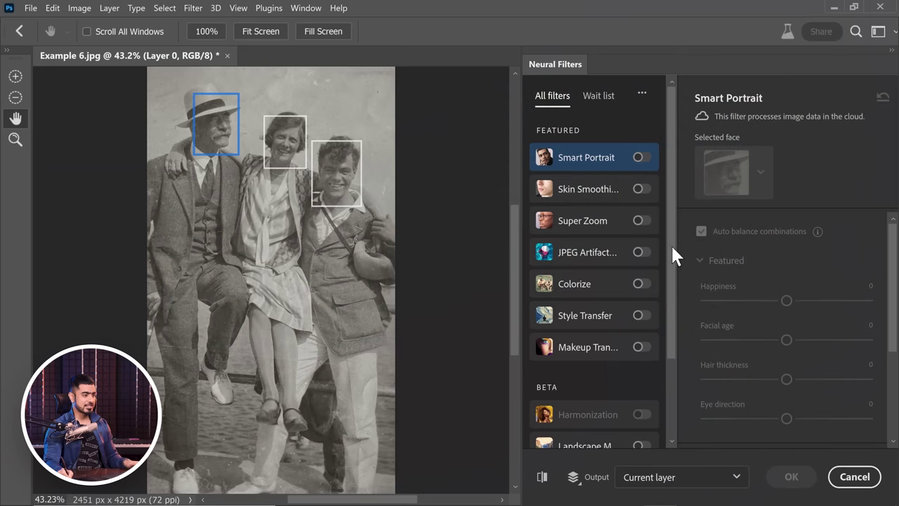
- Preview Photo Restoration with Enhance face on the three-person photo
{"action": "left_click_drag", "start_coordinate": [670, 244], "coordinate": [671, 347]}
{"action": "left_click", "coordinate": [637, 437]}
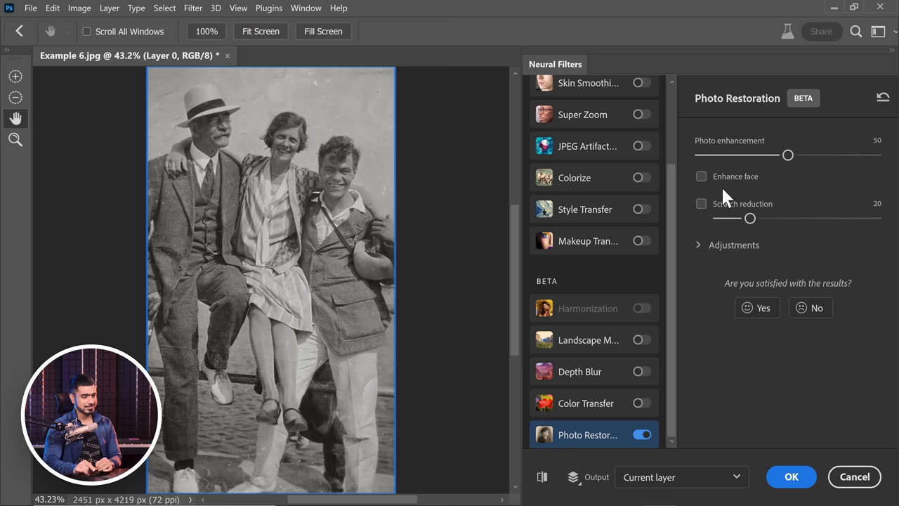
{"action": "left_click", "coordinate": [701, 177]}
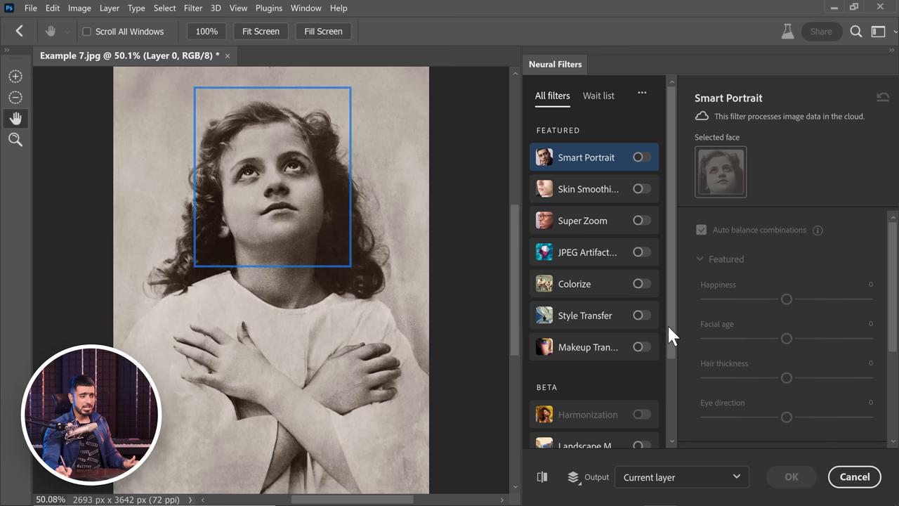
- Switch on Photo Restoration for the curly-haired girl's portrait and zoom in
{"action": "scroll", "coordinate": [650, 421], "scroll_direction": "down", "scroll_amount": 3}
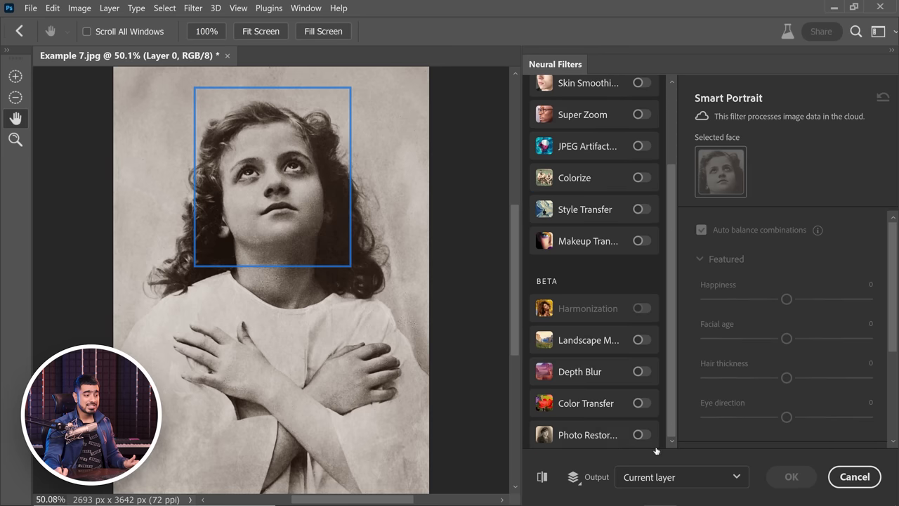
{"action": "left_click", "coordinate": [641, 436]}
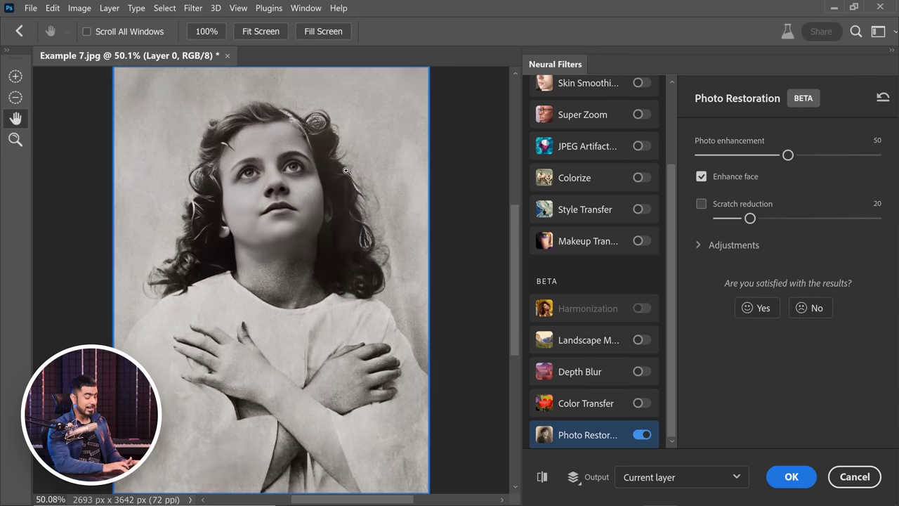
{"action": "key", "text": "ctrl+plus"}
{"action": "key", "text": "ctrl+plus"}
- Zoom in and out to inspect the restored portrait, ending at 100% on the face
{"action": "scroll", "coordinate": [210, 277], "scroll_direction": "up", "scroll_amount": 2}
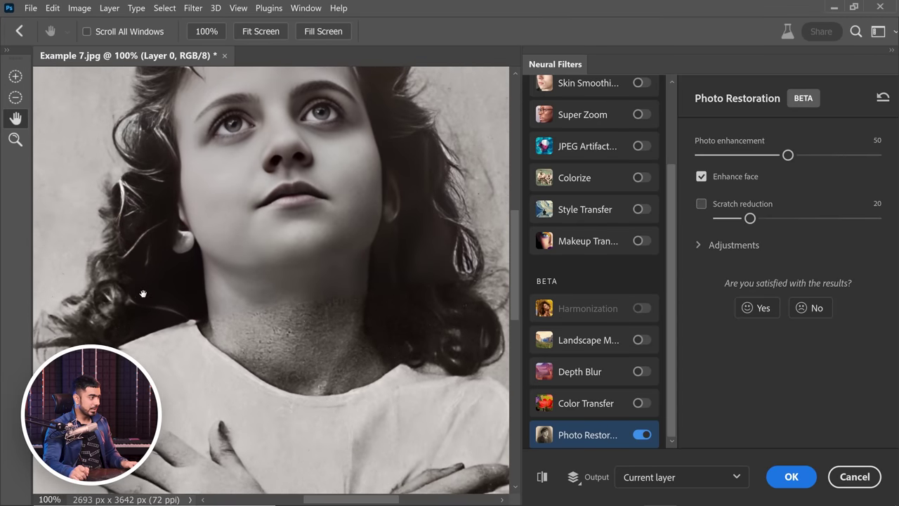
{"action": "scroll", "coordinate": [297, 312], "scroll_direction": "up", "scroll_amount": 2}
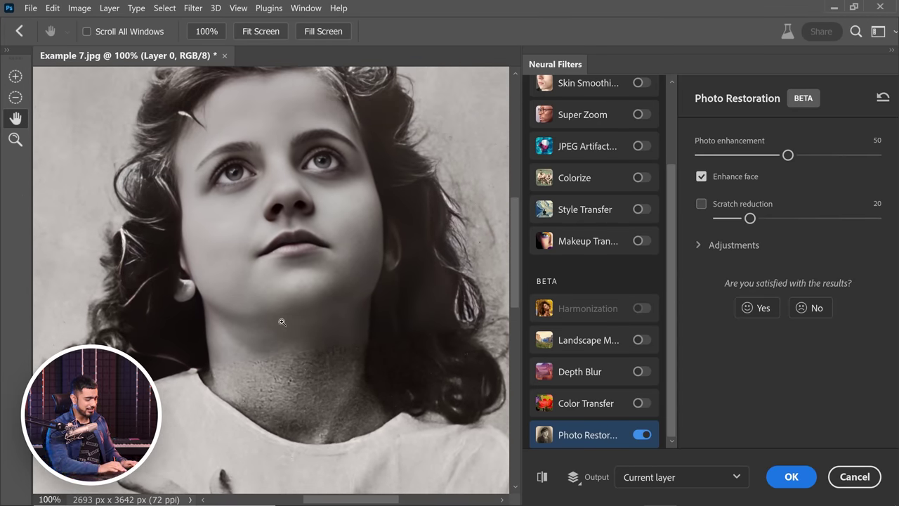
{"action": "key", "text": "ctrl+plus"}
{"action": "key", "text": "ctrl+minus"}
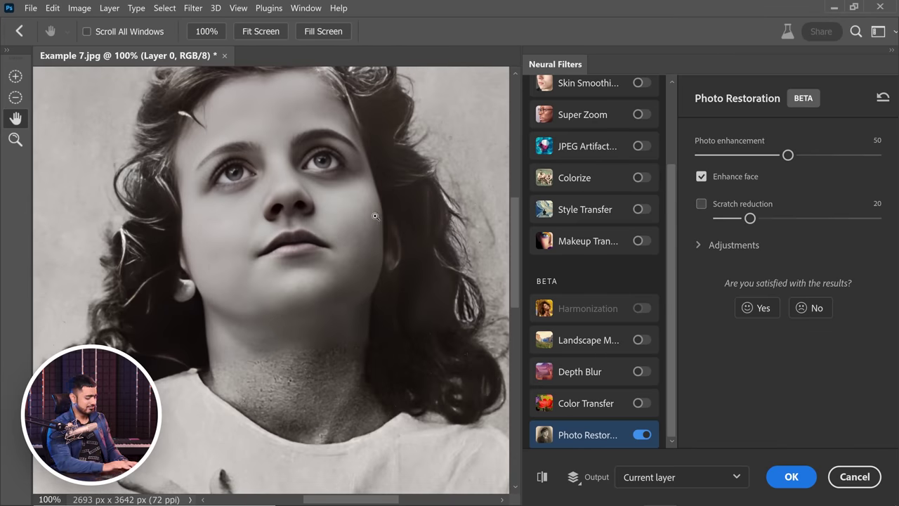
{"action": "key", "text": "ctrl+minus"}
{"action": "key", "text": "ctrl+minus"}
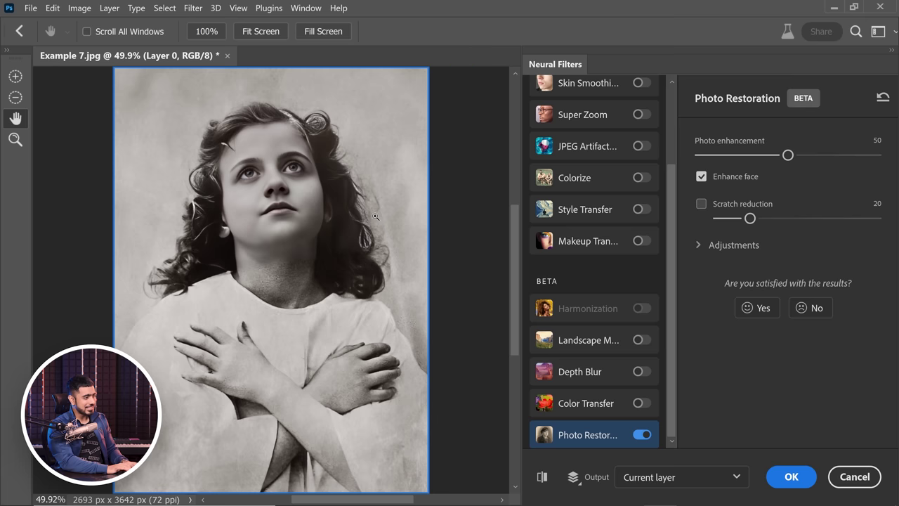
{"action": "key", "text": "ctrl+minus"}
{"action": "key", "text": "ctrl+plus"}
{"action": "key", "text": "ctrl+plus"}
{"action": "left_click", "coordinate": [376, 216], "text": "ctrl"}
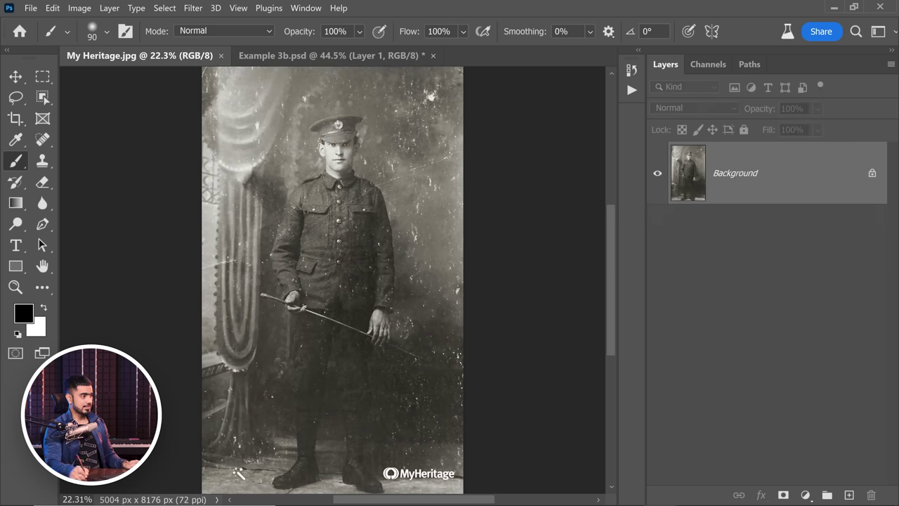
- Tile My Heritage.jpg and Example 3b.psd side by side with 2-up Vertical
{"action": "left_click", "coordinate": [317, 55]}
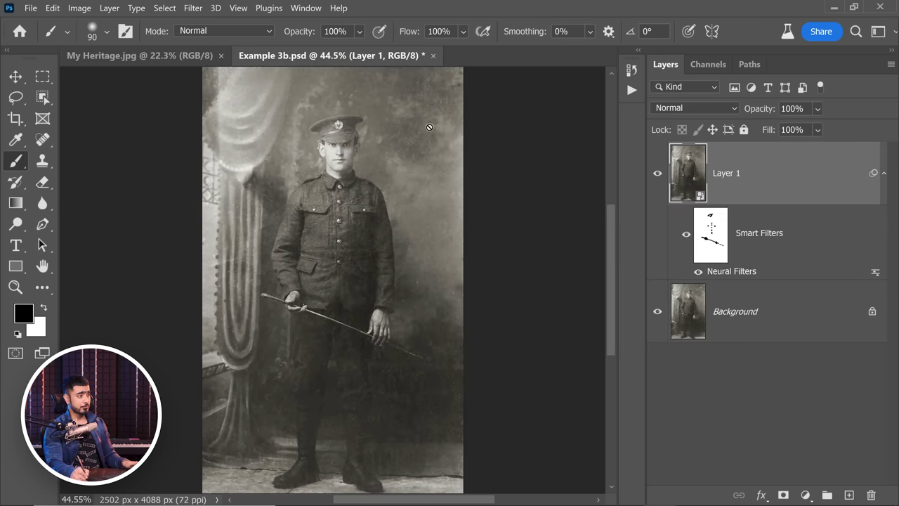
{"action": "left_click", "coordinate": [148, 56]}
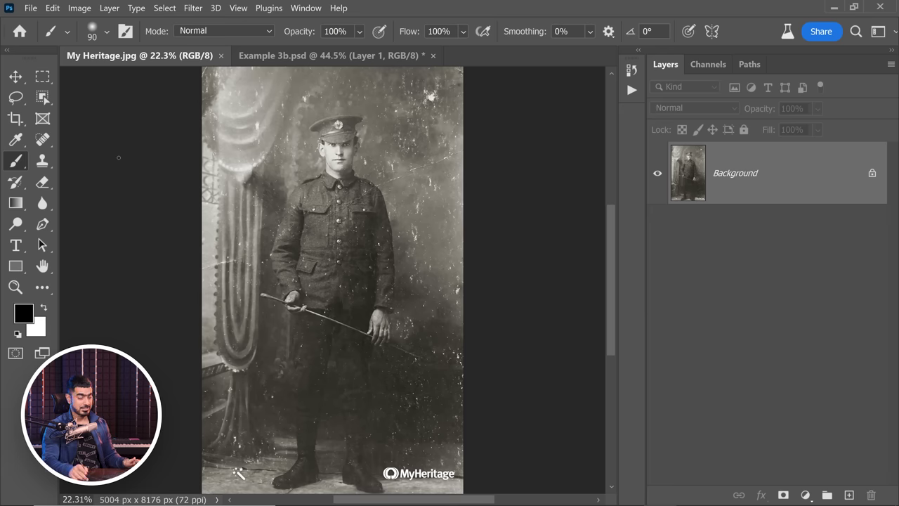
{"action": "left_click", "coordinate": [311, 10]}
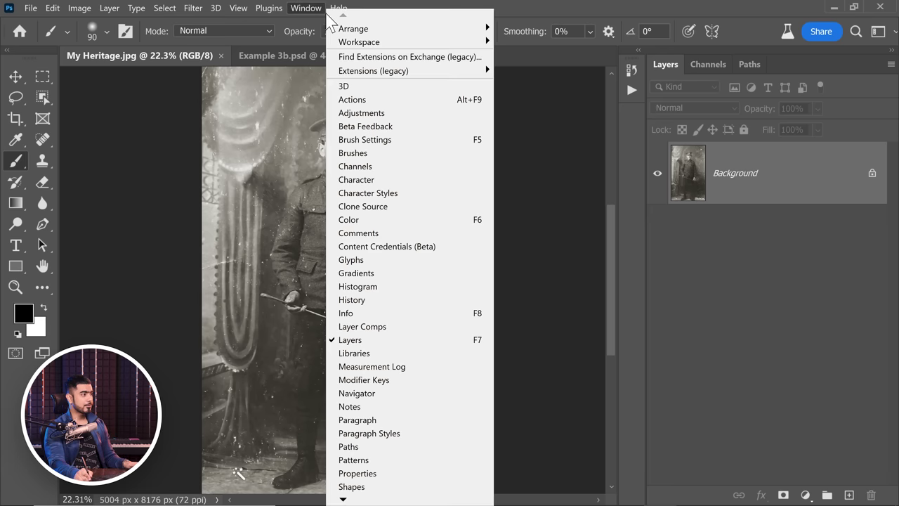
{"action": "mouse_move", "coordinate": [458, 33]}
{"action": "left_click", "coordinate": [557, 68]}
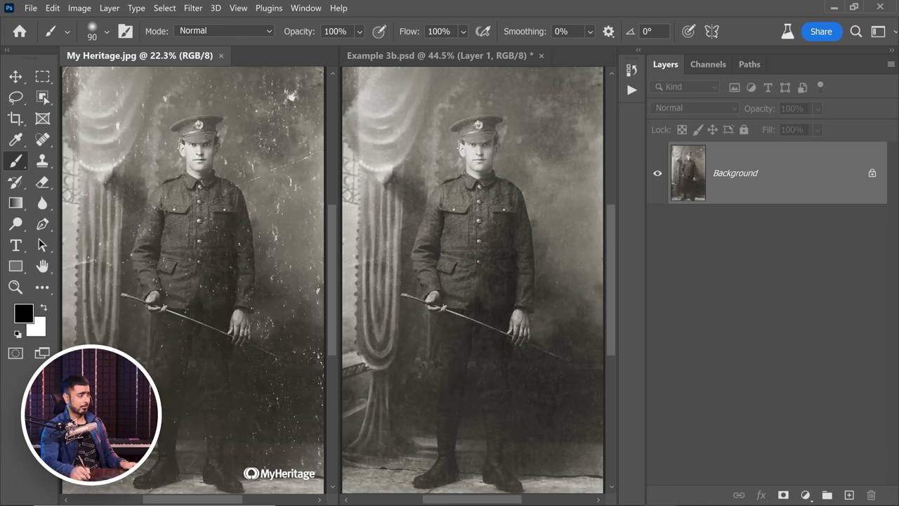
- Zoom both documents in on the soldier's face
{"action": "scroll", "coordinate": [207, 144], "scroll_direction": "up", "scroll_amount": 5}
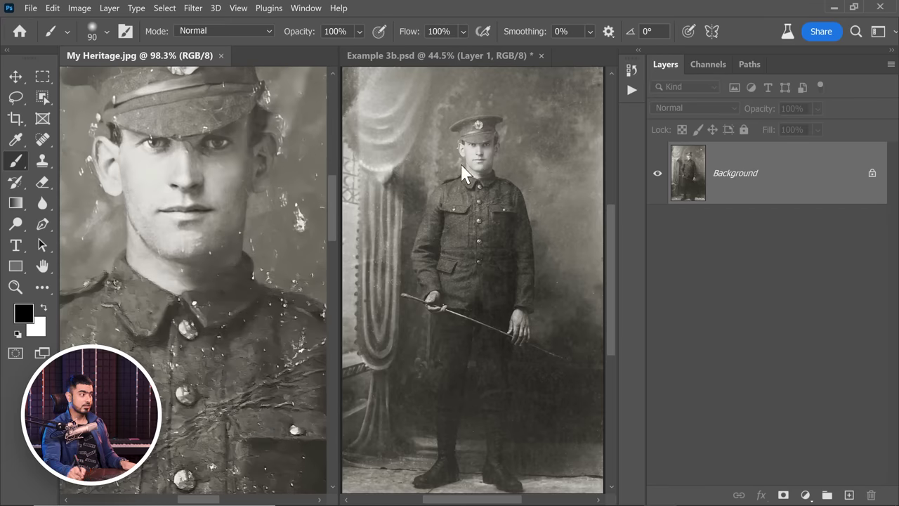
{"action": "scroll", "coordinate": [492, 147], "scroll_direction": "up", "scroll_amount": 3}
{"action": "scroll", "coordinate": [505, 144], "scroll_direction": "up", "scroll_amount": 5}
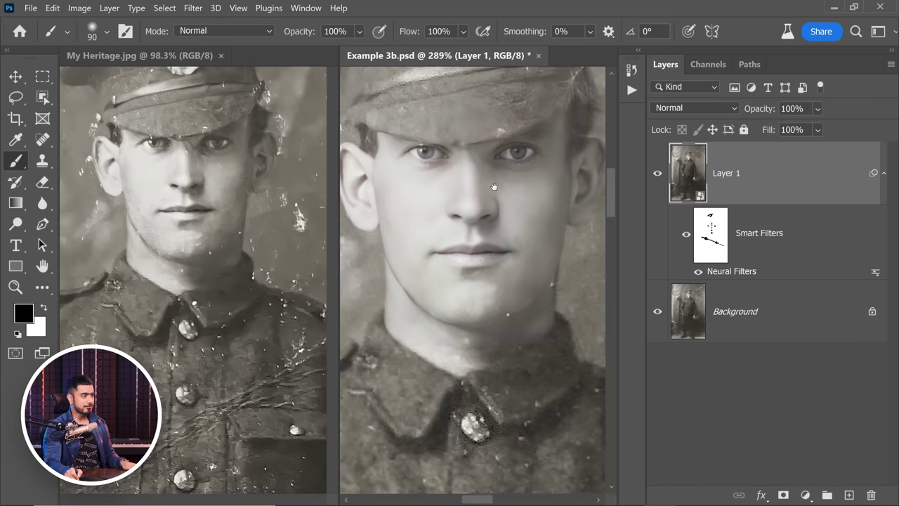
{"action": "left_click", "coordinate": [229, 262]}
{"action": "scroll", "coordinate": [211, 239], "scroll_direction": "up", "scroll_amount": 3}
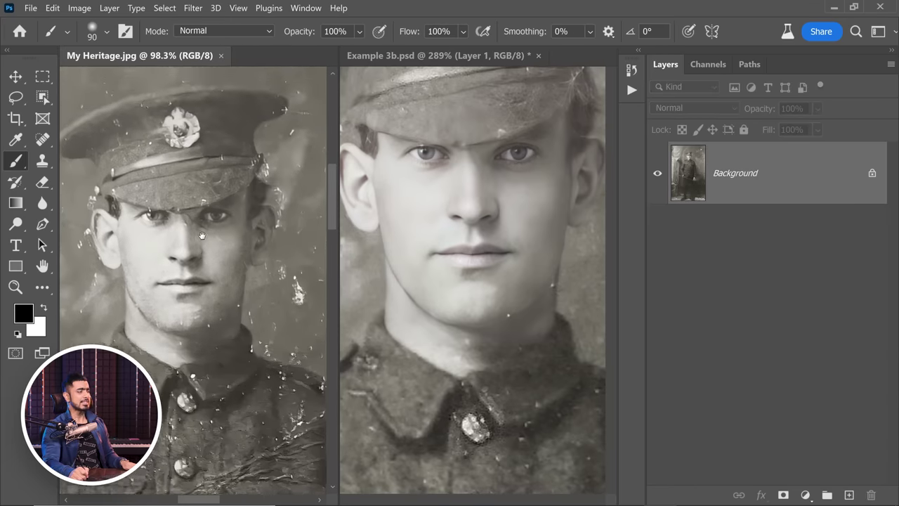
{"action": "scroll", "coordinate": [210, 253], "scroll_direction": "up", "scroll_amount": 1}
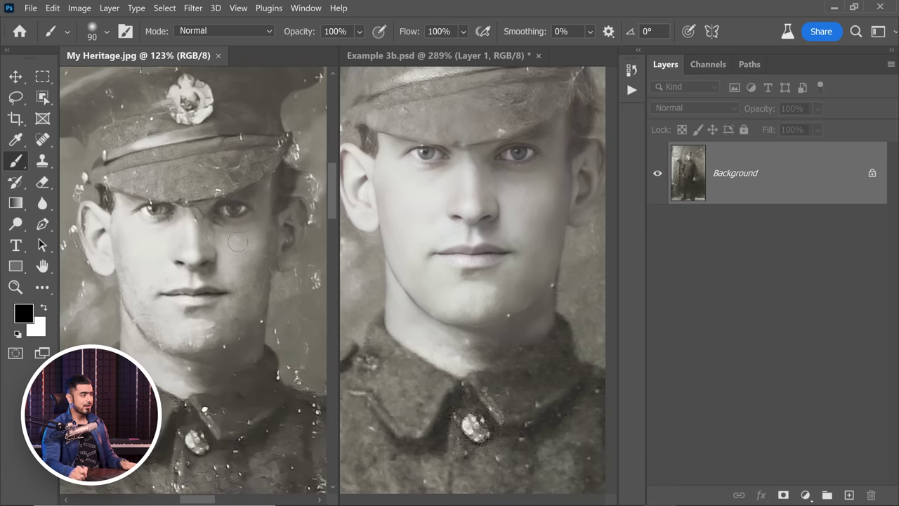
{"action": "scroll", "coordinate": [124, 266], "scroll_direction": "up", "scroll_amount": 1}
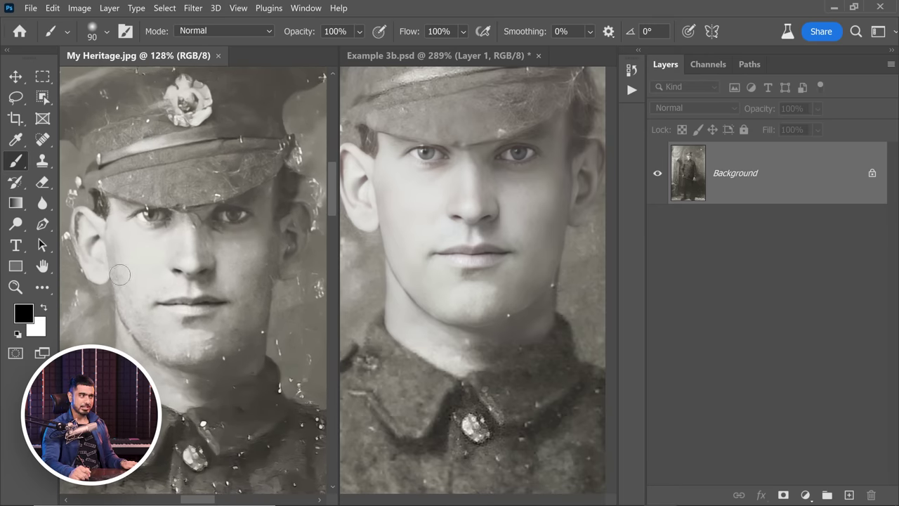
{"action": "scroll", "coordinate": [206, 218], "scroll_direction": "up", "scroll_amount": 3}
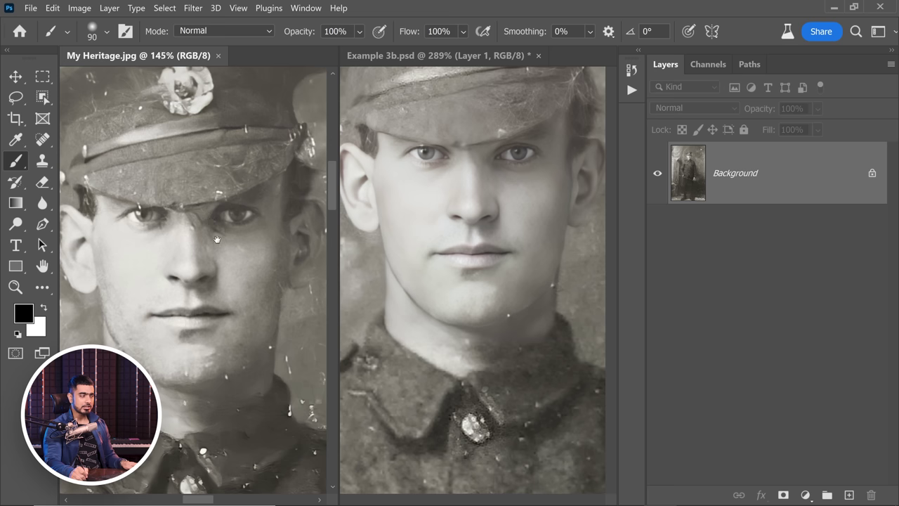
{"action": "left_click_drag", "start_coordinate": [211, 249], "coordinate": [215, 243]}
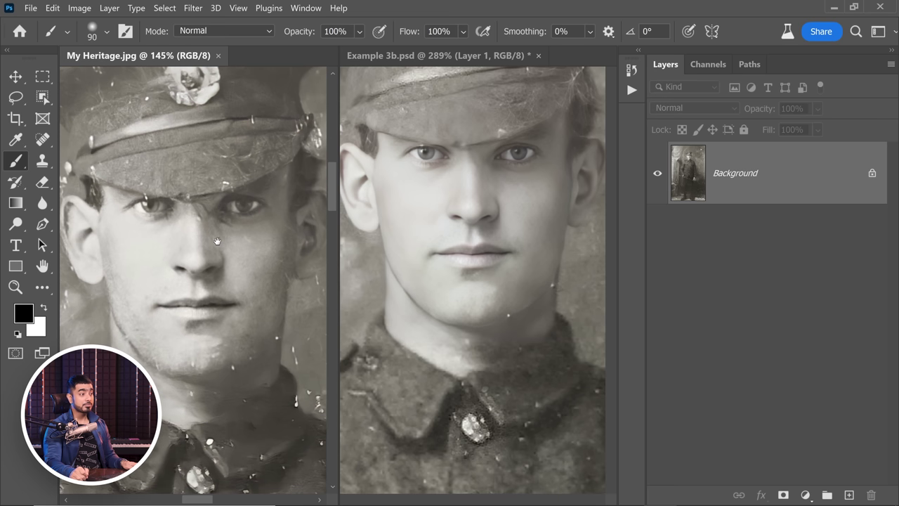
- Hide and reshow Layer 1 in Example 3b.psd to compare restoration with the original
{"action": "left_click", "coordinate": [496, 58]}
{"action": "left_click", "coordinate": [657, 176]}
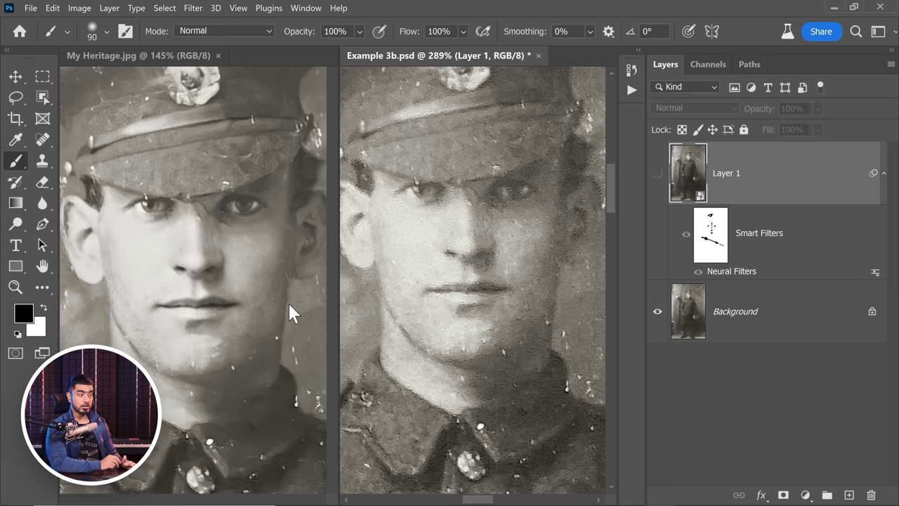
{"action": "left_click", "coordinate": [657, 173]}
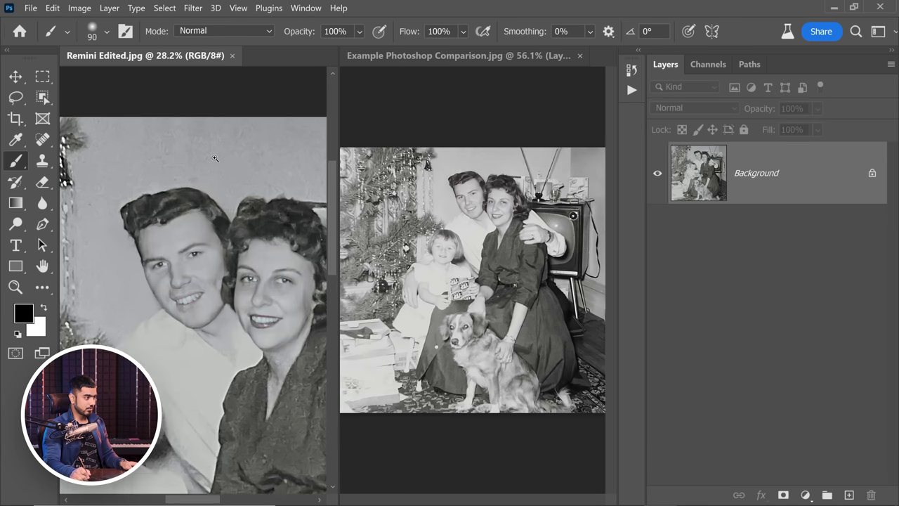
- Zoom both Remini Edited.jpg and the Photoshop comparison in on the couple's faces
{"action": "left_click", "coordinate": [464, 274]}
{"action": "left_click_drag", "start_coordinate": [474, 178], "coordinate": [501, 182]}
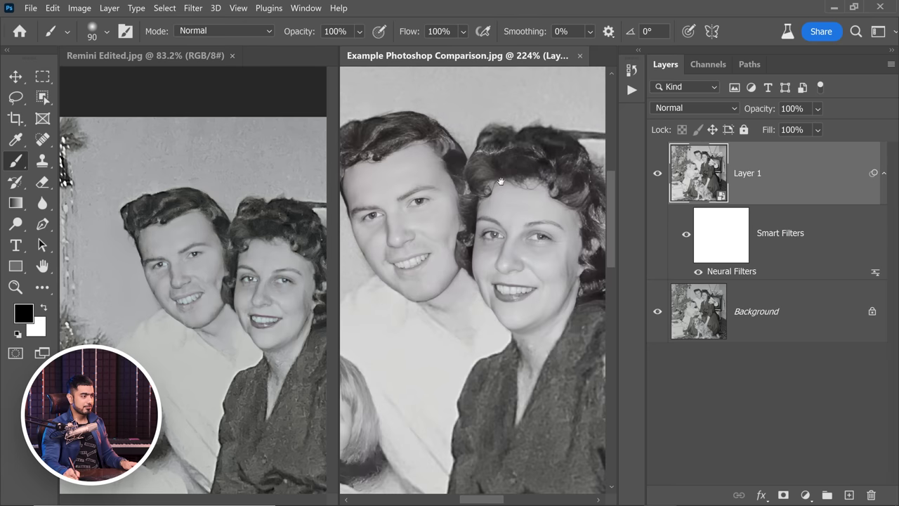
{"action": "left_click", "coordinate": [205, 240]}
{"action": "left_click_drag", "start_coordinate": [204, 239], "coordinate": [106, 216]}
{"action": "left_click_drag", "start_coordinate": [253, 313], "coordinate": [77, 295]}
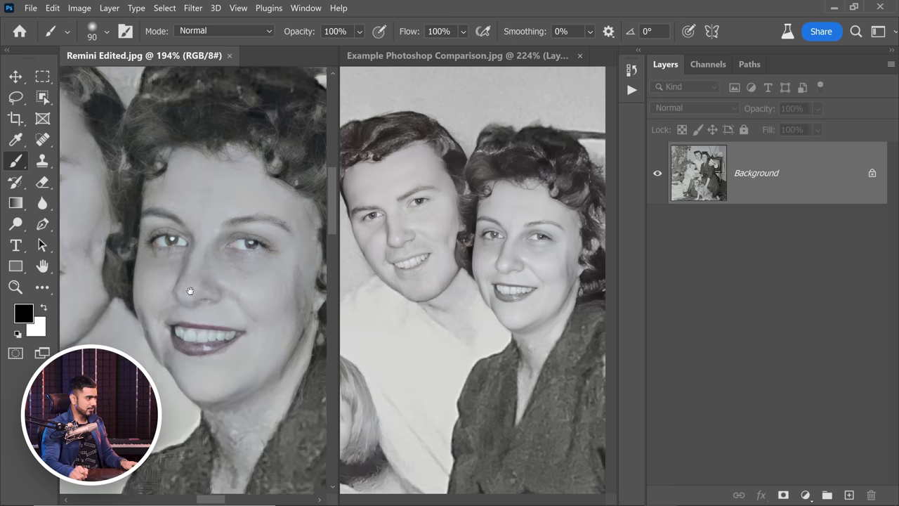
{"action": "left_click", "coordinate": [526, 281]}
{"action": "left_click_drag", "start_coordinate": [509, 248], "coordinate": [448, 262]}
- Magnify both versions on the woman's mouth and the girl's face, then select the Move tool
{"action": "left_click_drag", "start_coordinate": [191, 399], "coordinate": [235, 255]}
{"action": "left_click_drag", "start_coordinate": [173, 332], "coordinate": [183, 327]}
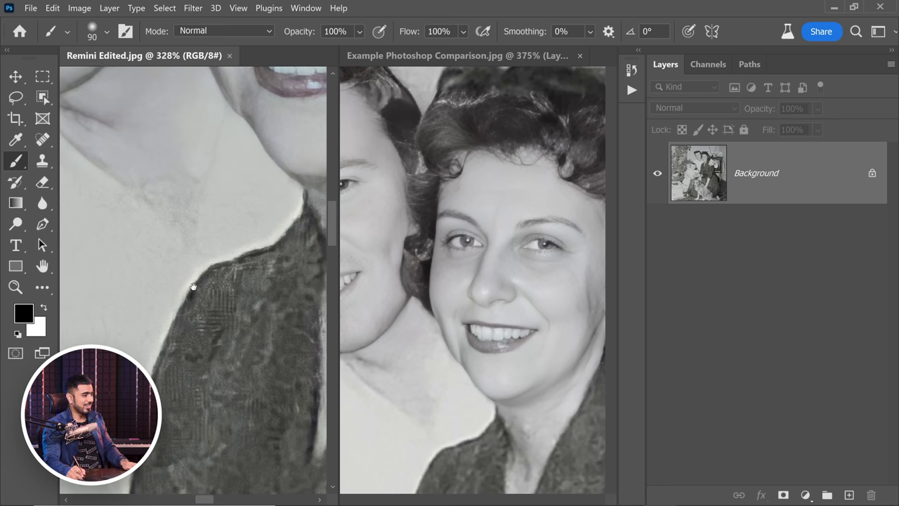
{"action": "left_click_drag", "start_coordinate": [265, 251], "coordinate": [175, 380]}
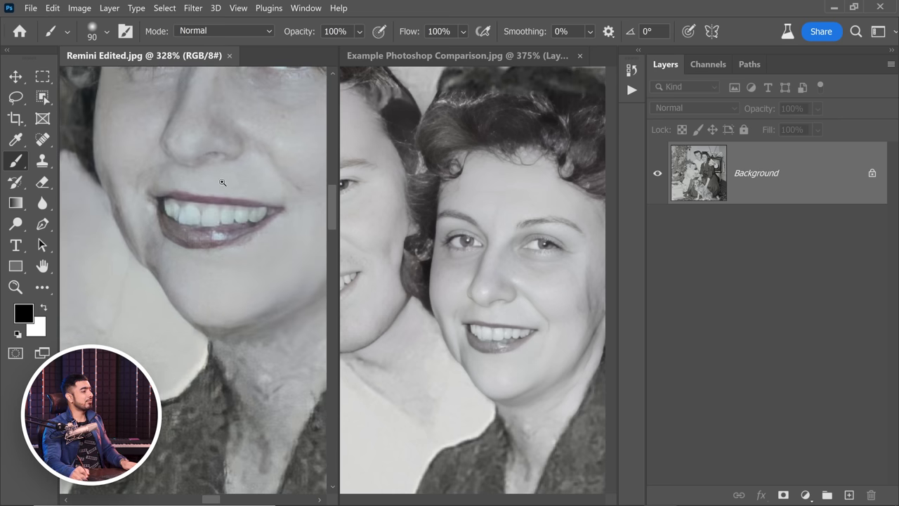
{"action": "left_click_drag", "start_coordinate": [221, 183], "coordinate": [237, 185]}
{"action": "left_click_drag", "start_coordinate": [496, 319], "coordinate": [521, 337]}
{"action": "left_click", "coordinate": [224, 305]}
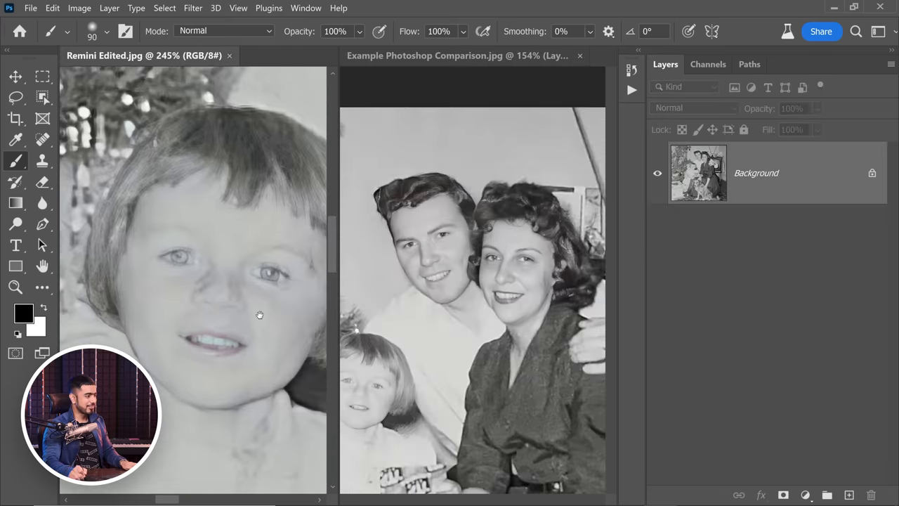
{"action": "left_click", "coordinate": [458, 349]}
{"action": "mouse_move", "coordinate": [459, 350]}
{"action": "left_mouse_down"}
{"action": "mouse_move", "coordinate": [485, 341]}
{"action": "mouse_move", "coordinate": [472, 355]}
{"action": "left_mouse_up"}
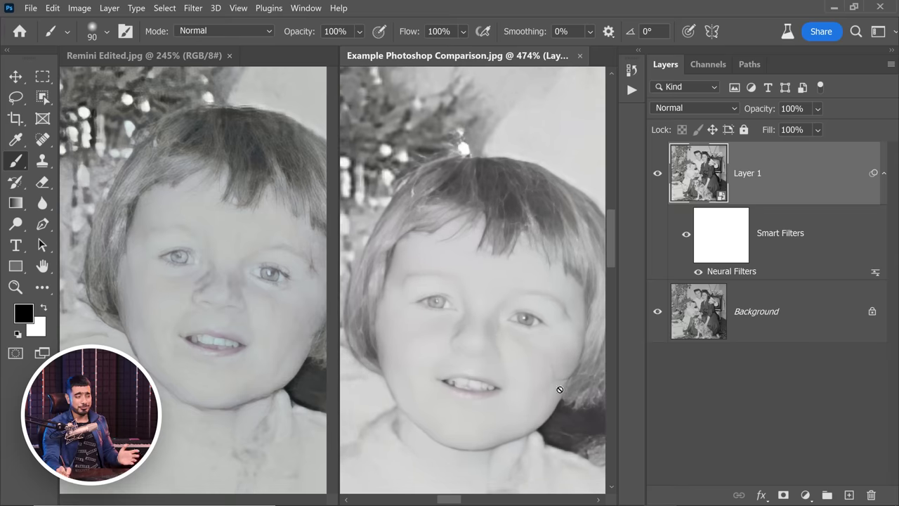
{"action": "key", "text": "v"}
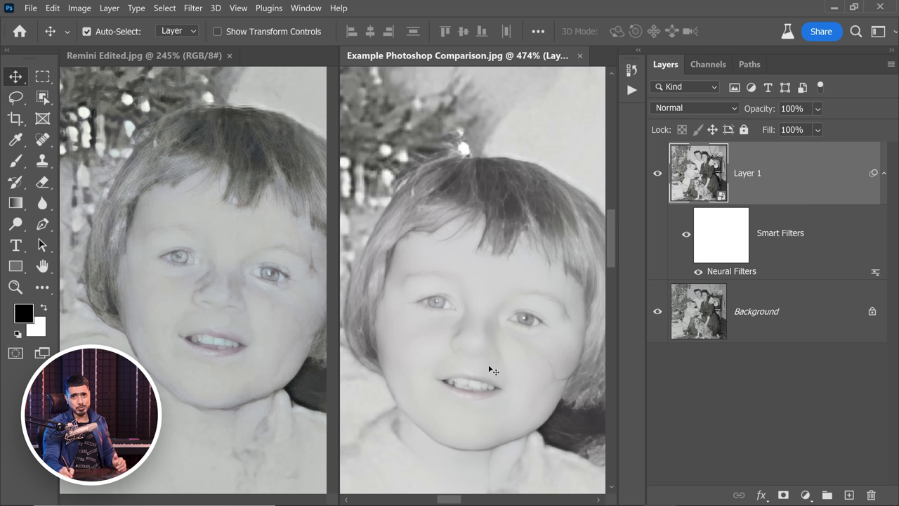